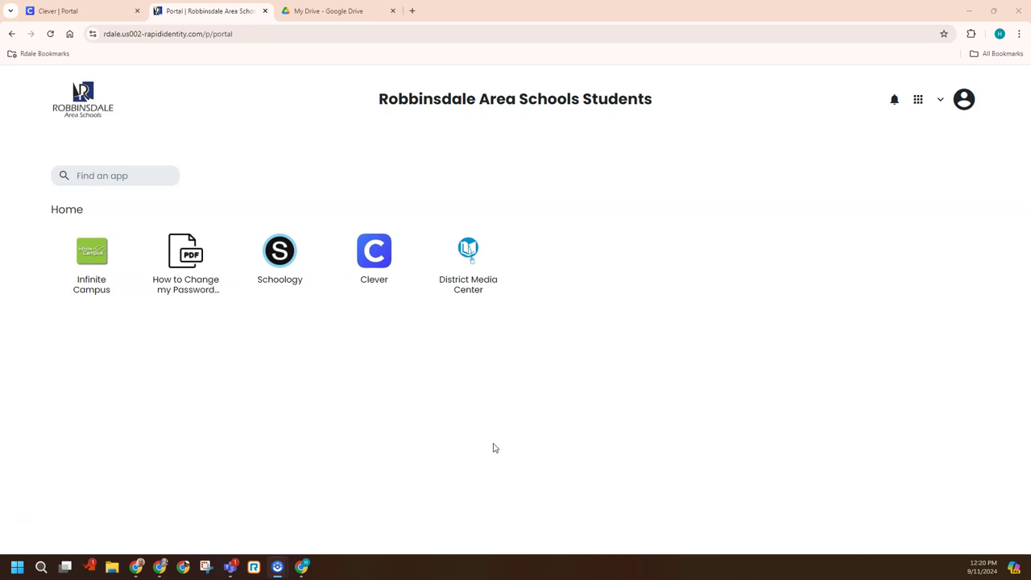
Go to Schoology and open the Demo Work folder in the AI & Your Future course.
click(493, 444)
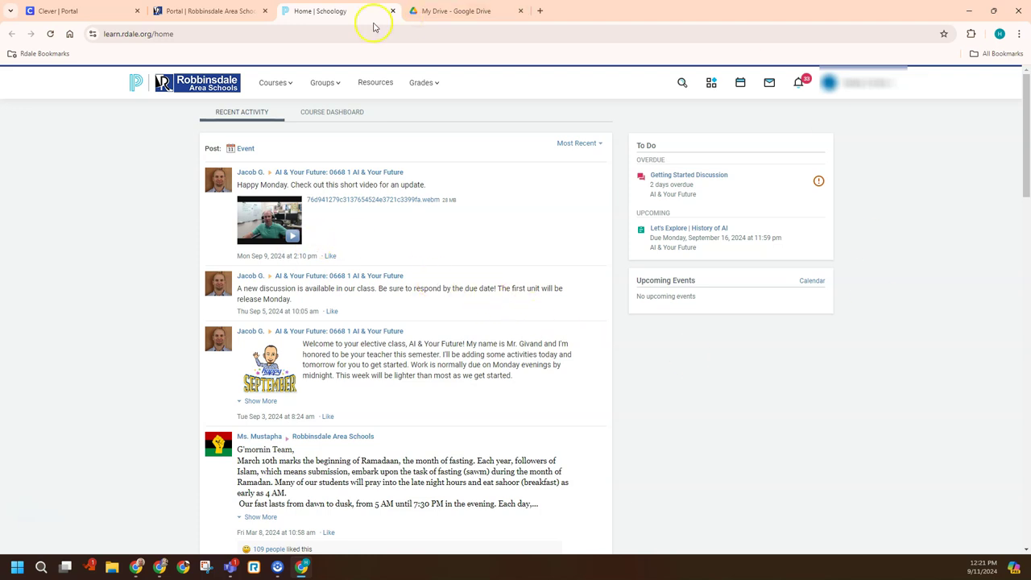
click(273, 86)
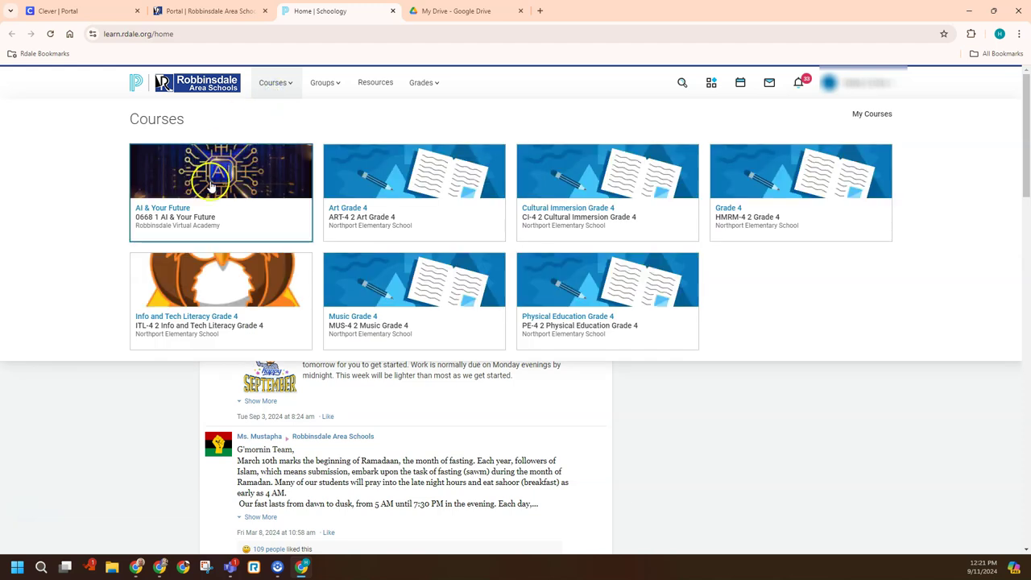
click(208, 179)
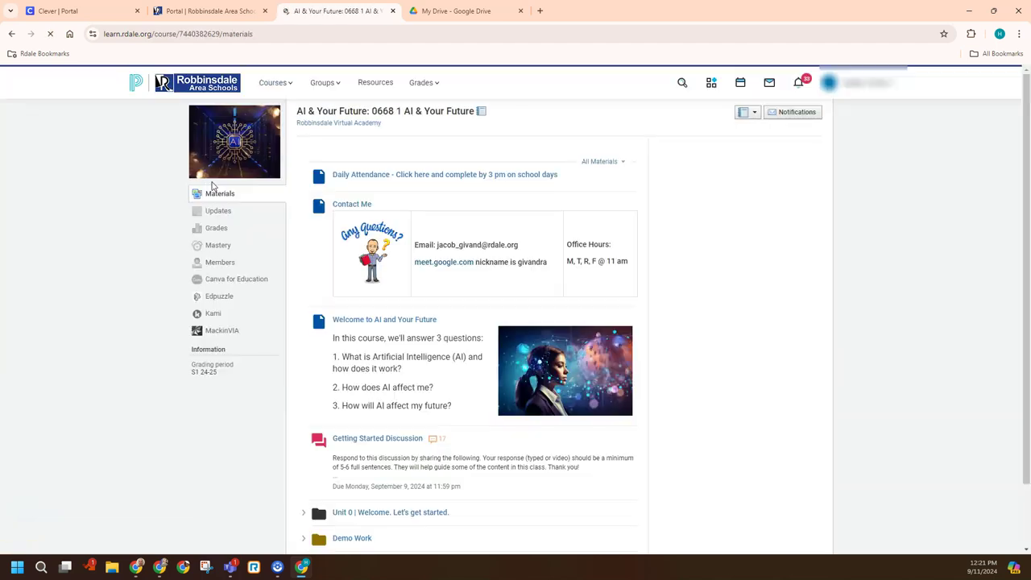
scroll(520, 379, down, 2)
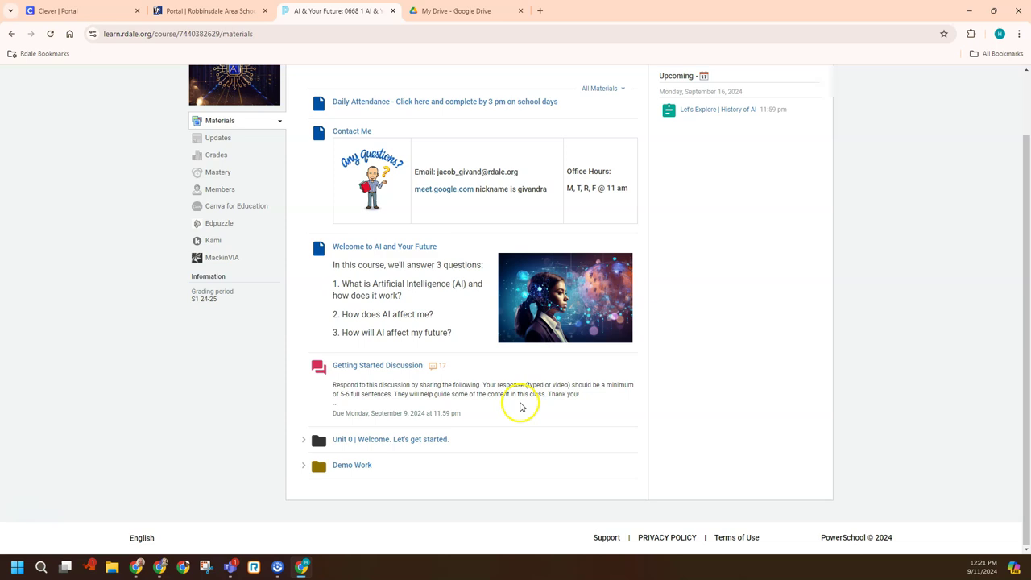
click(344, 467)
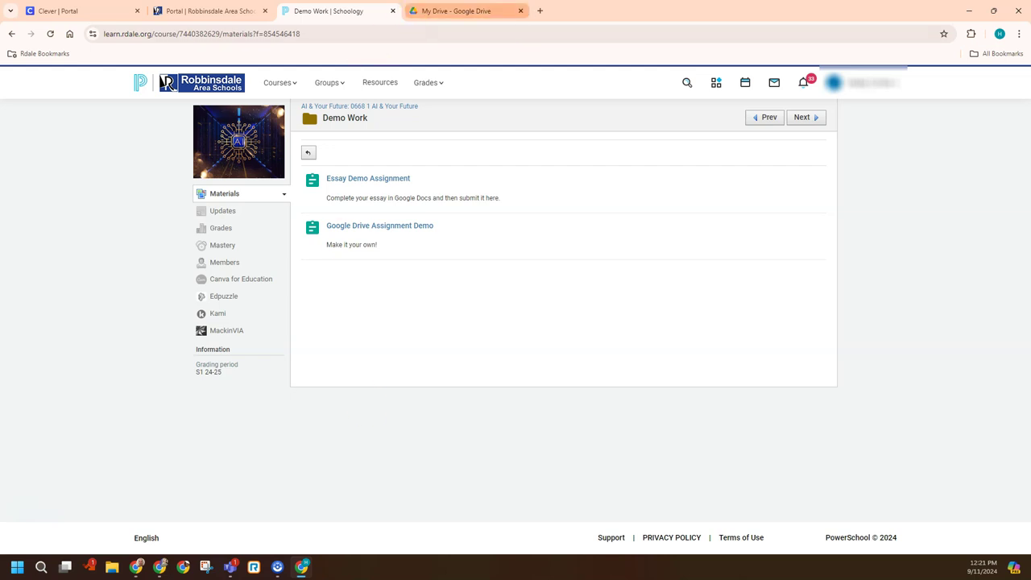
Check the files in My Drive in Google Drive, return to Schoology and open the Essay Demo Assignment.
click(463, 10)
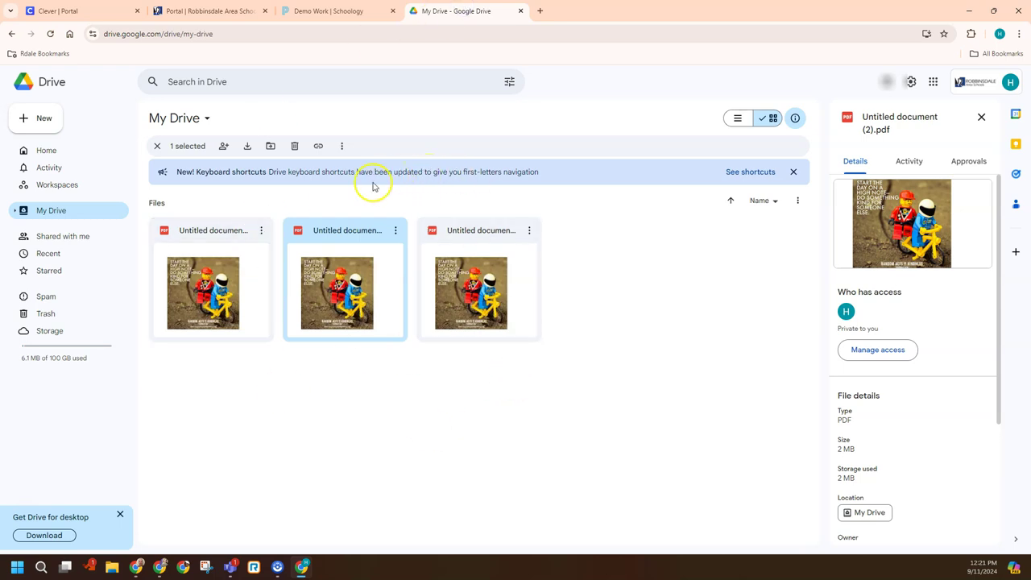
click(317, 11)
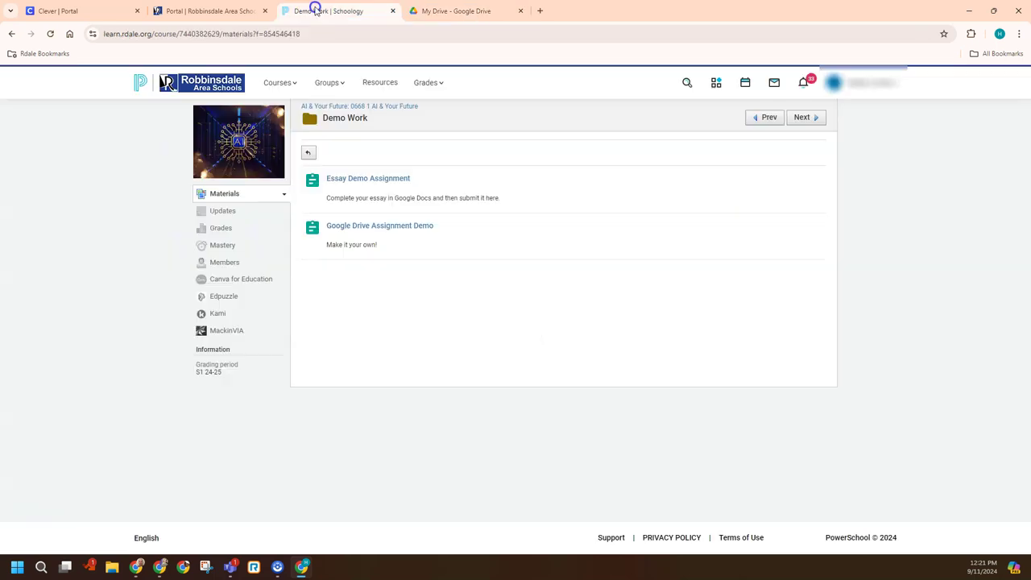
click(373, 179)
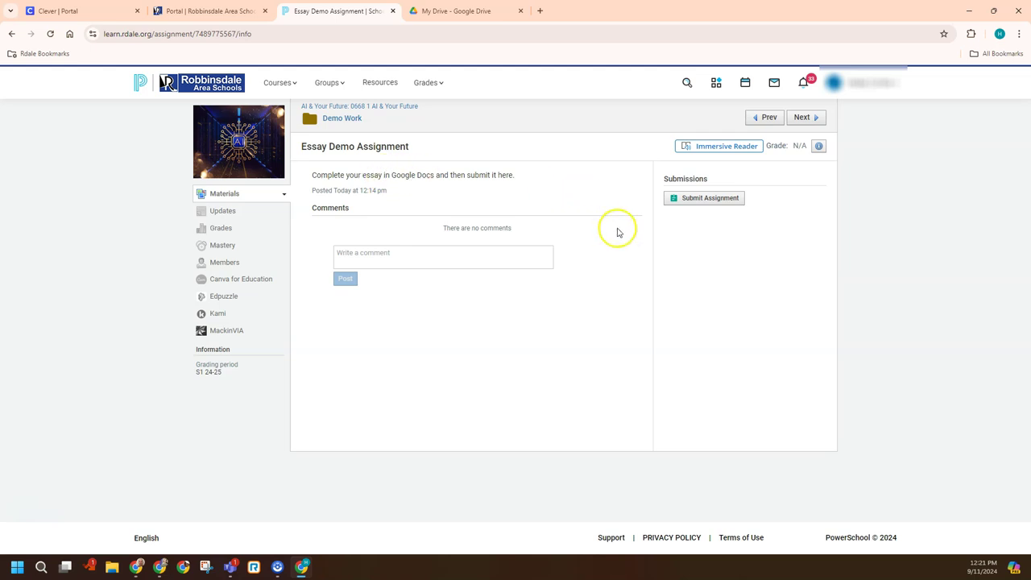
Start submitting the assignment from the Google Drive Resource App, complete the human check and approve the app's account access.
click(707, 202)
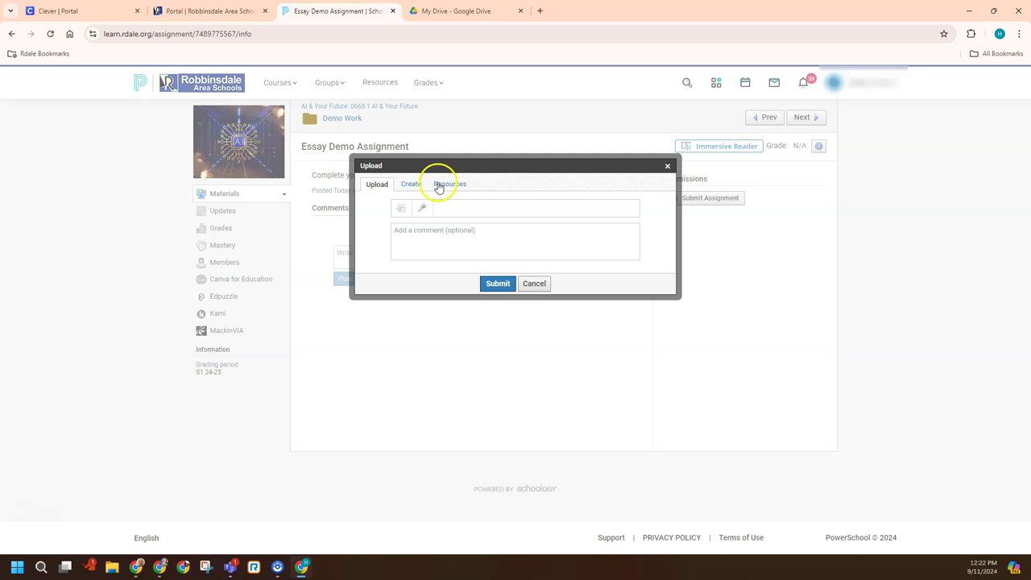
click(451, 185)
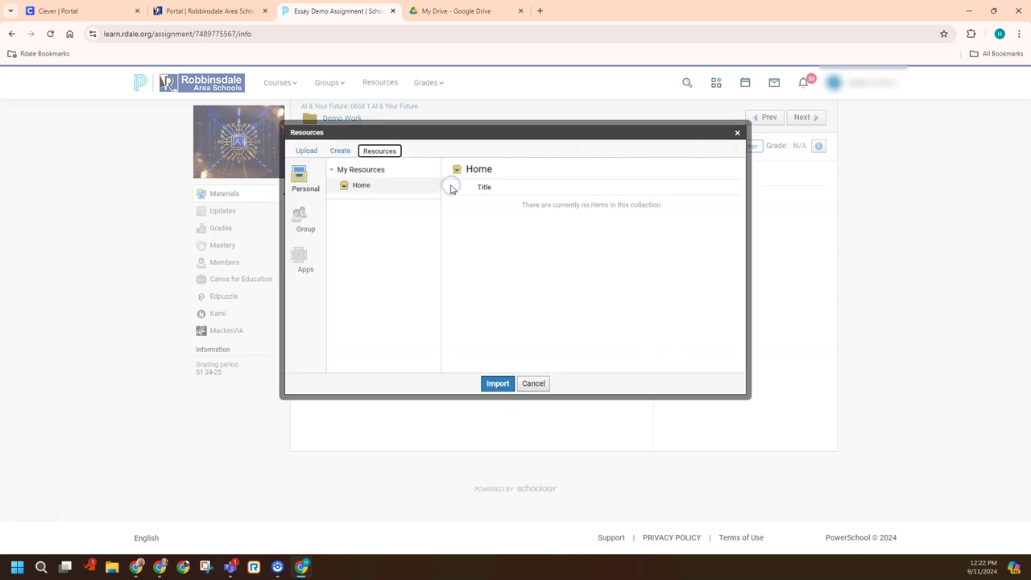
click(304, 257)
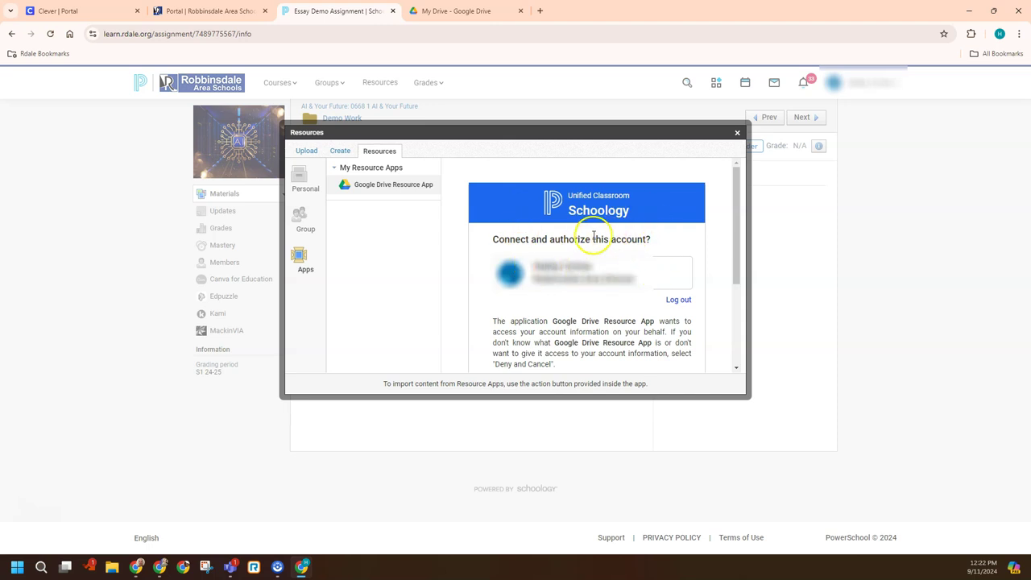
scroll(602, 258, down, 3)
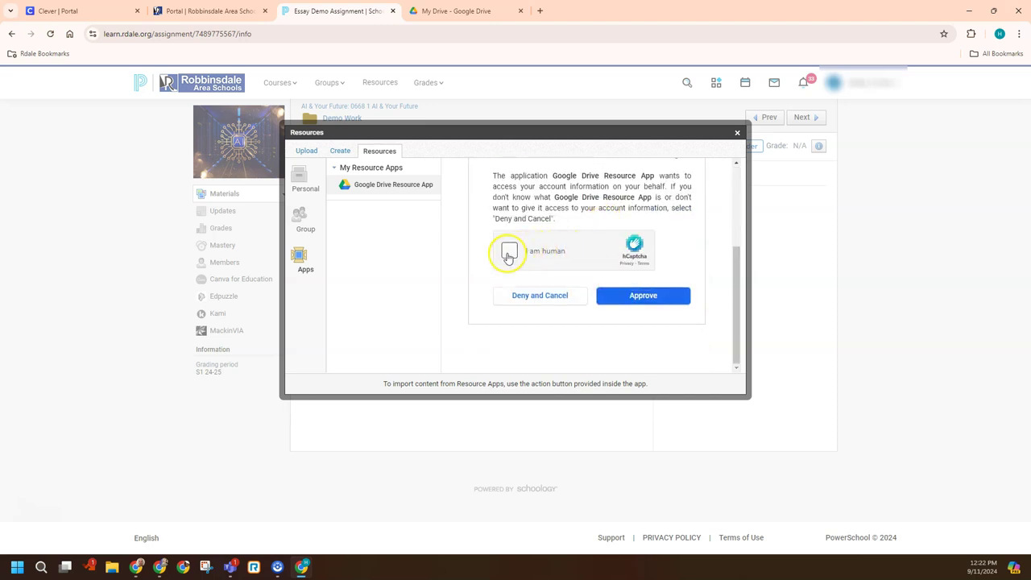
click(509, 250)
click(638, 295)
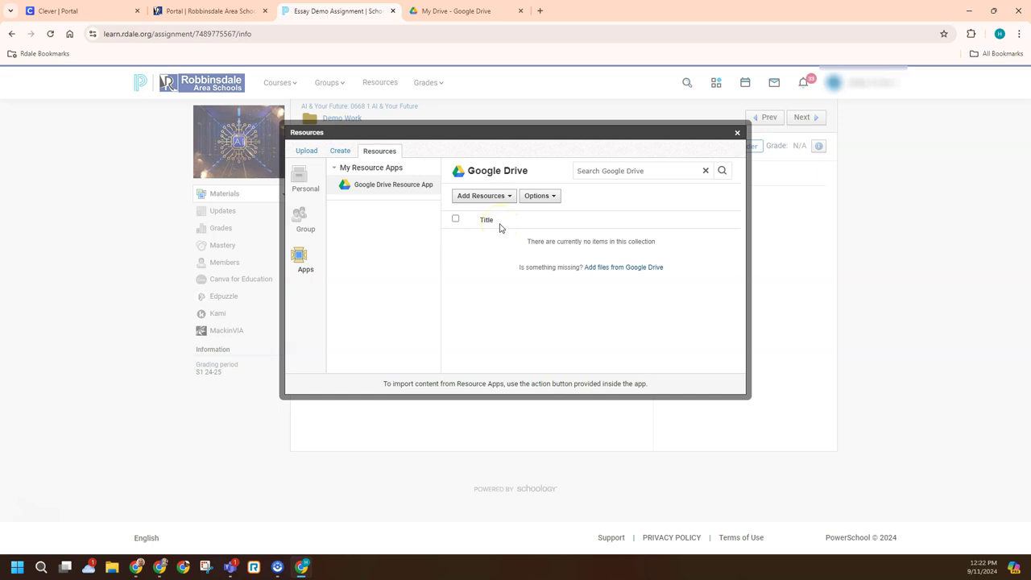
Sign in to the Google Drive Resource App with the student's school Google account through its account settings.
click(538, 196)
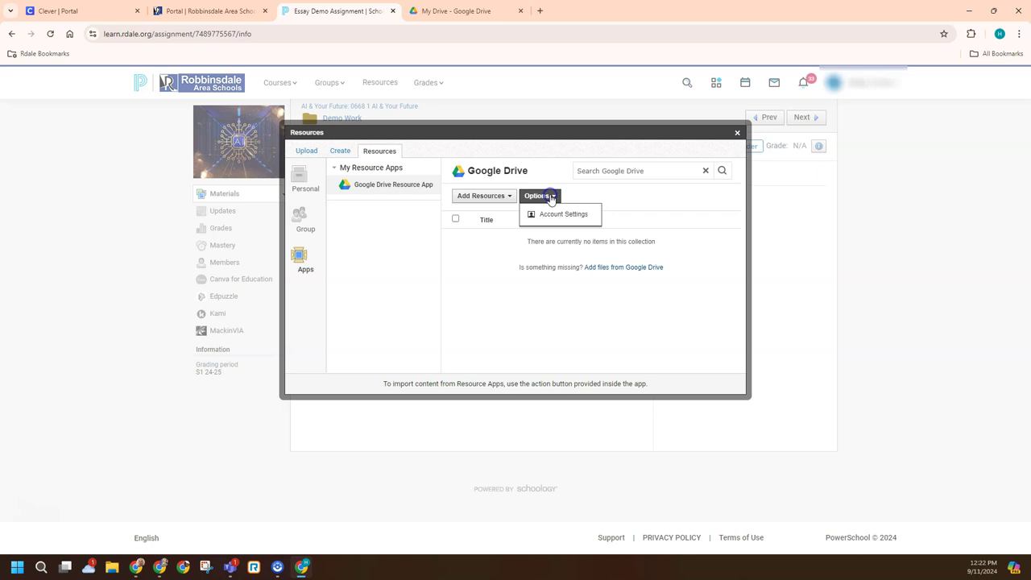
click(556, 215)
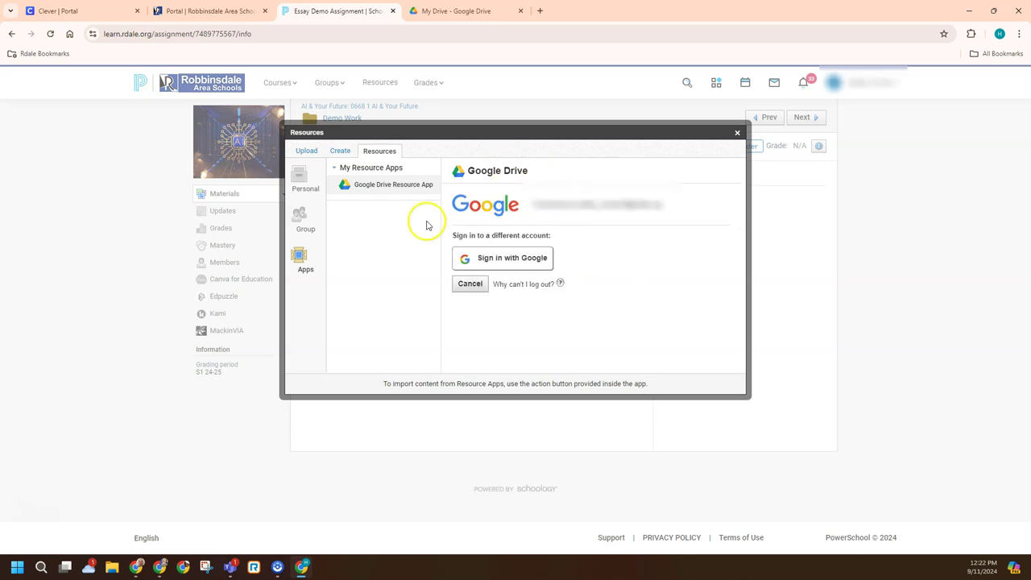
click(501, 259)
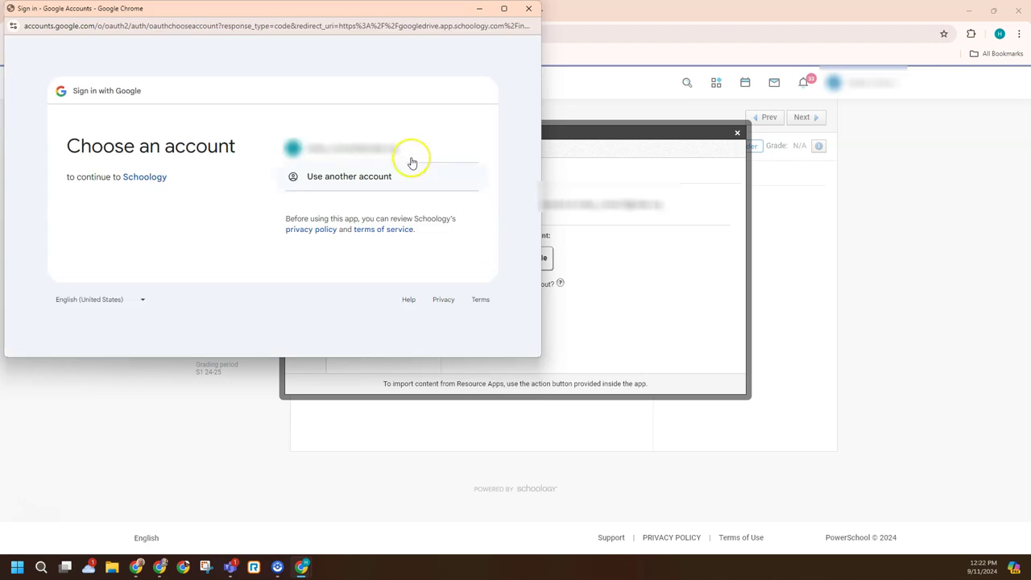
click(345, 156)
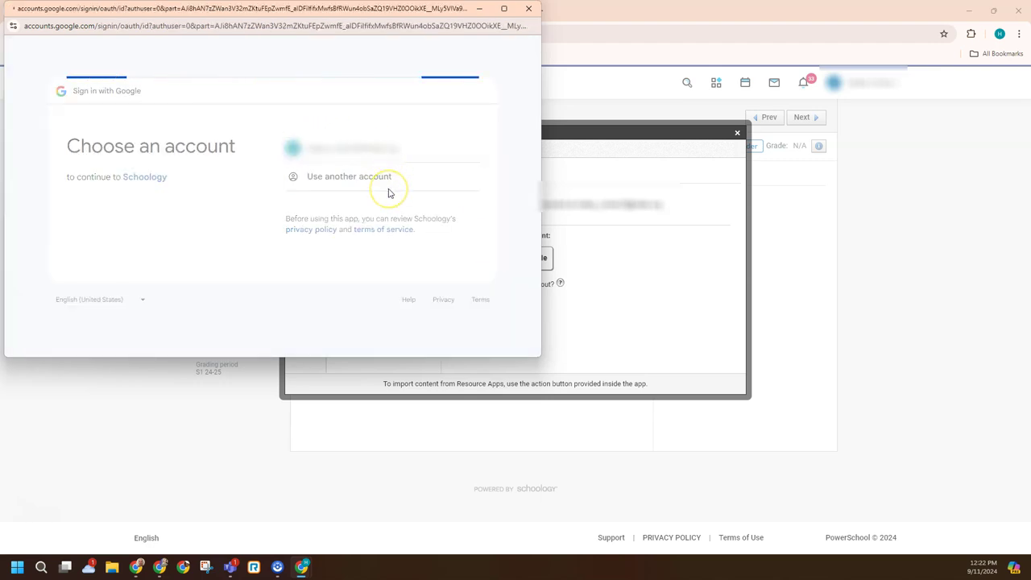
click(379, 254)
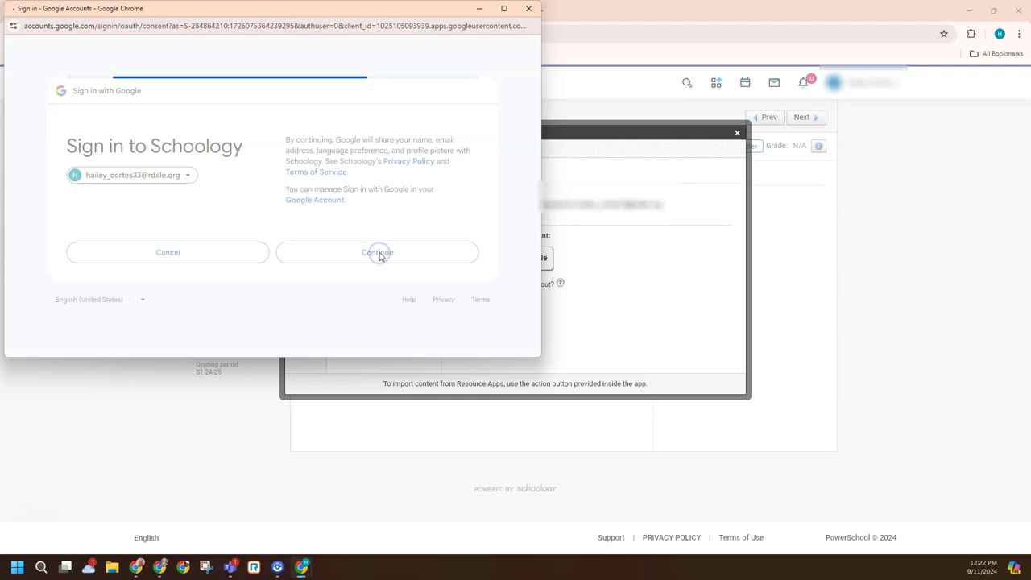
click(366, 331)
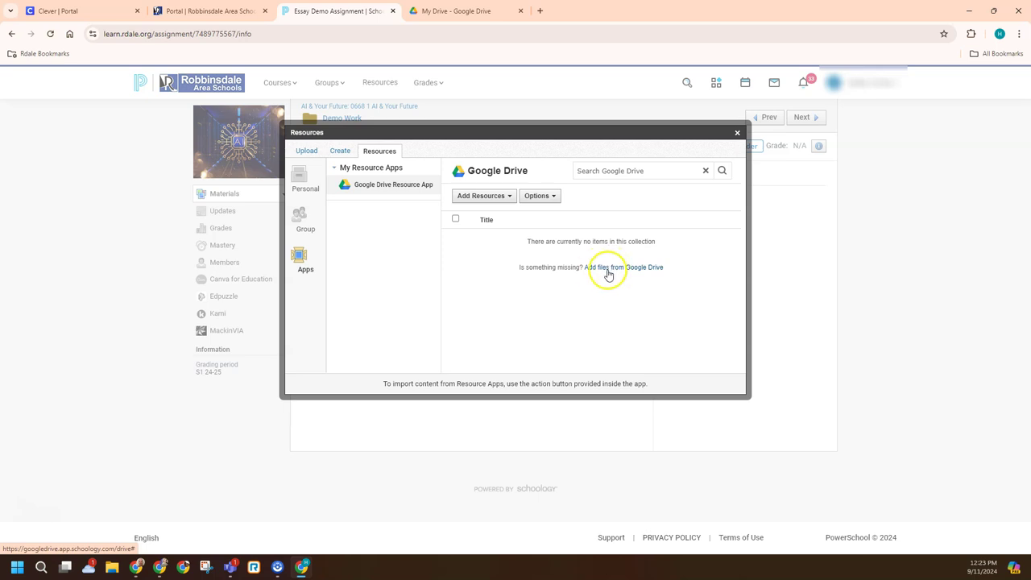
Add Untitled document (2).pdf from Google Drive to the files shared with Schoology.
click(625, 268)
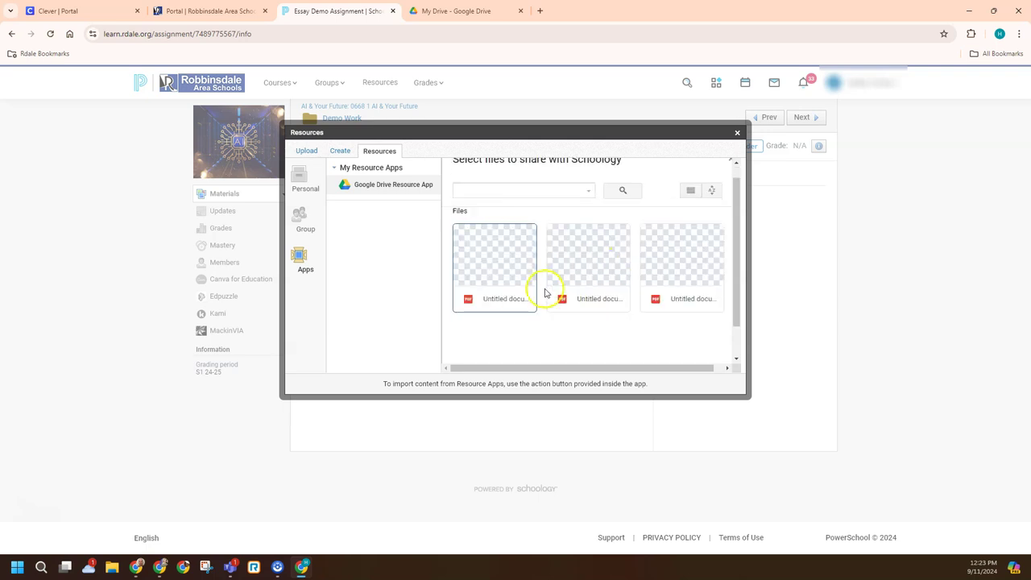
click(499, 269)
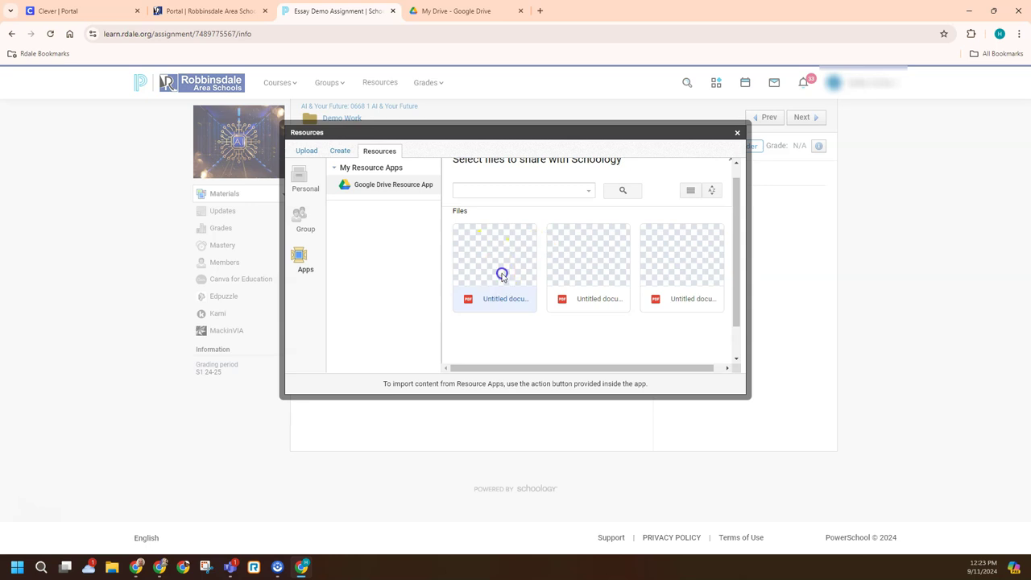
scroll(523, 289, down, 1)
click(473, 345)
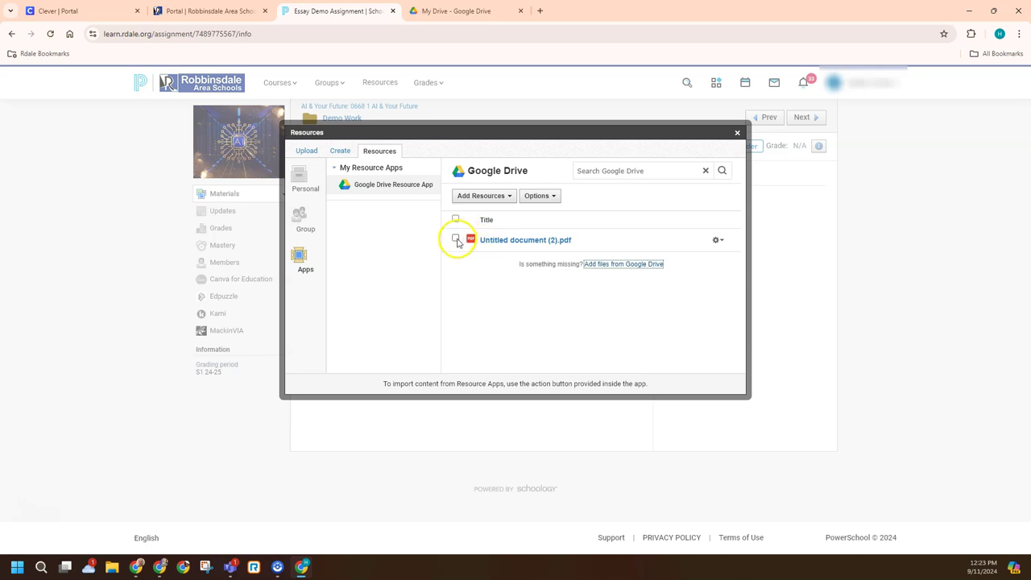
Import Untitled document (2).pdf from the Google Drive Resource App and submit it to the Essay Demo Assignment.
click(716, 240)
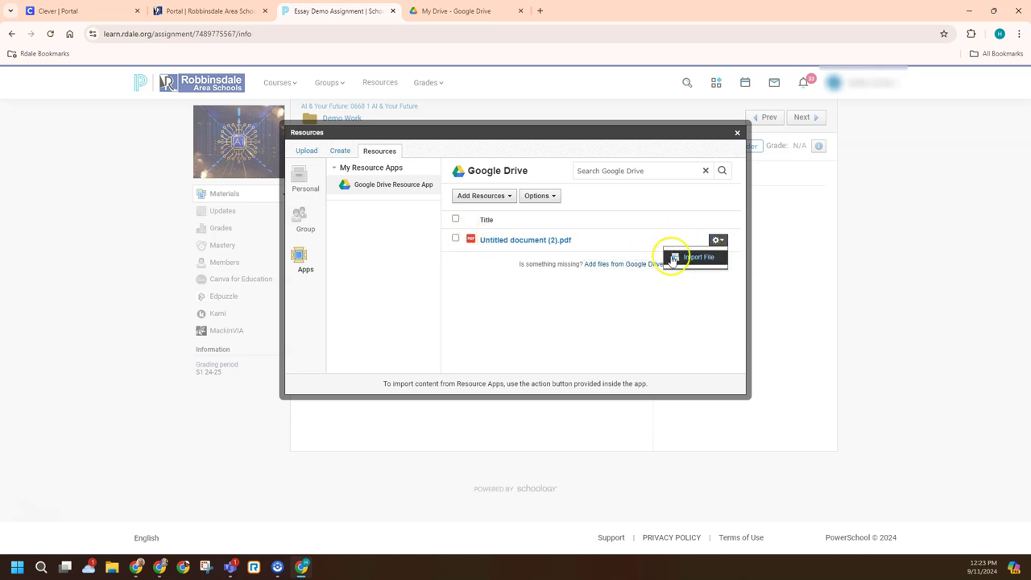
click(456, 239)
click(474, 197)
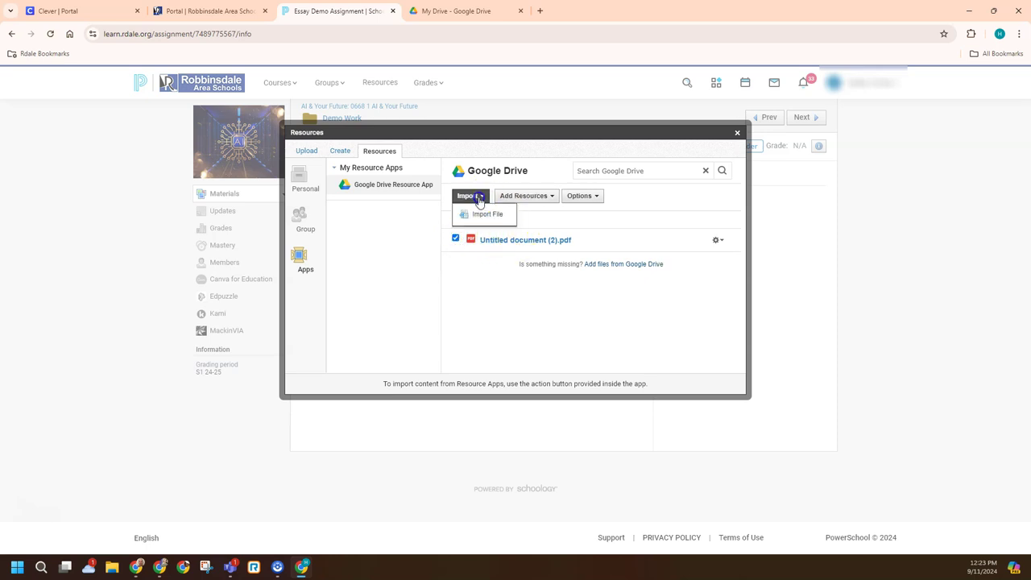
click(483, 216)
click(717, 241)
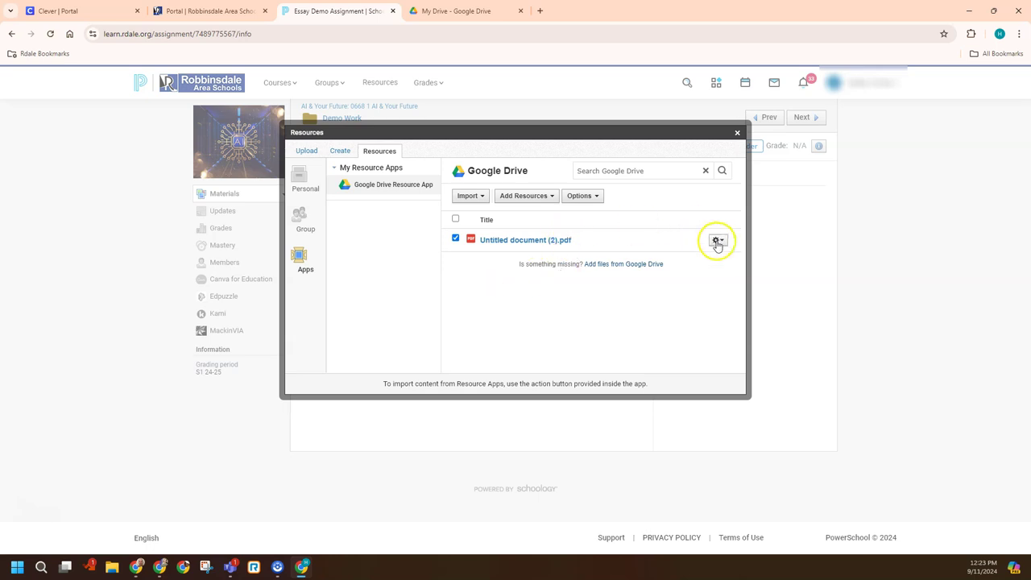
click(696, 256)
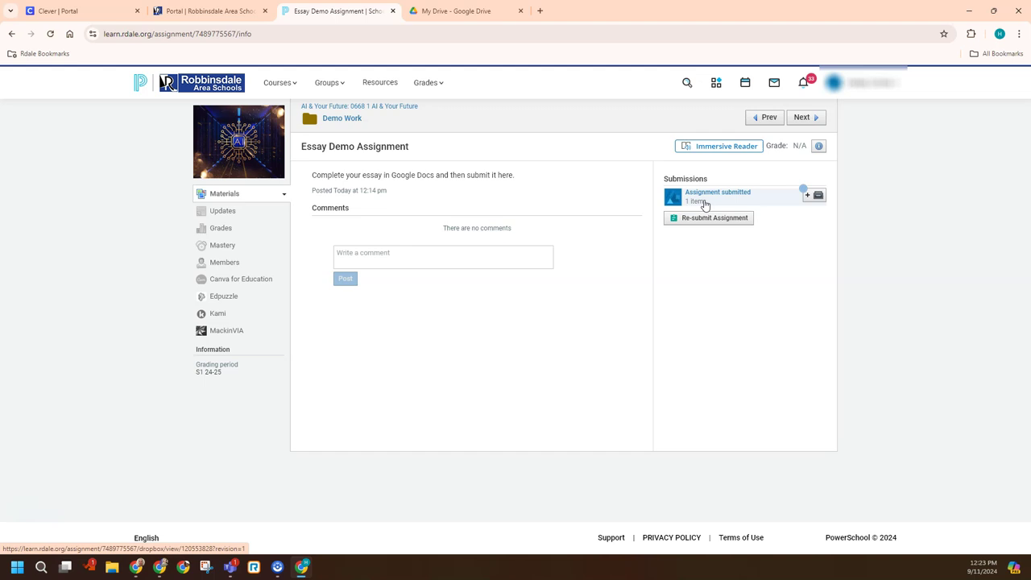
In Google Drive, set the general access of Untitled document (1).pdf to Robbinsdale Area Schools and copy its sharing link.
click(464, 12)
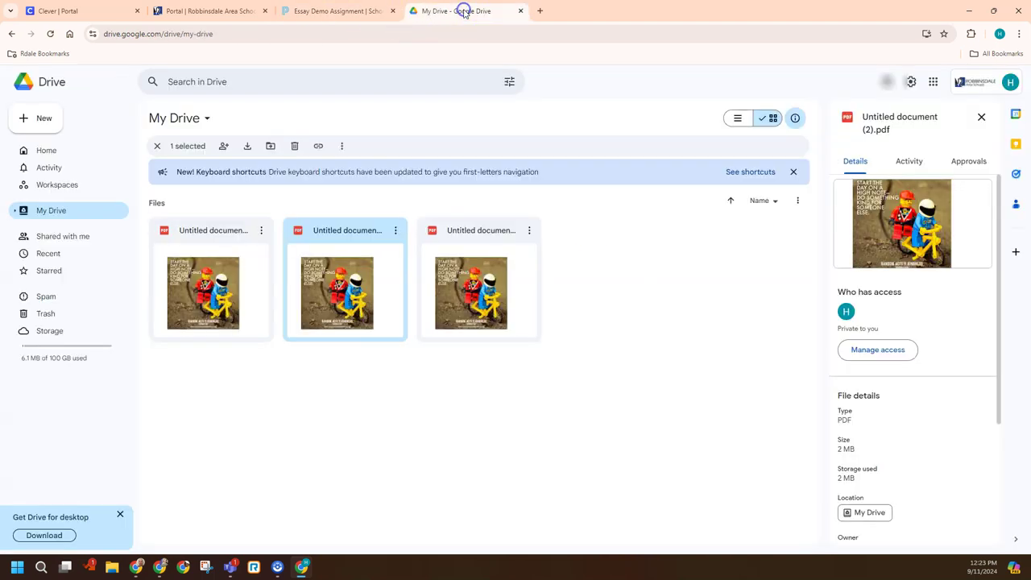
click(262, 233)
click(262, 233)
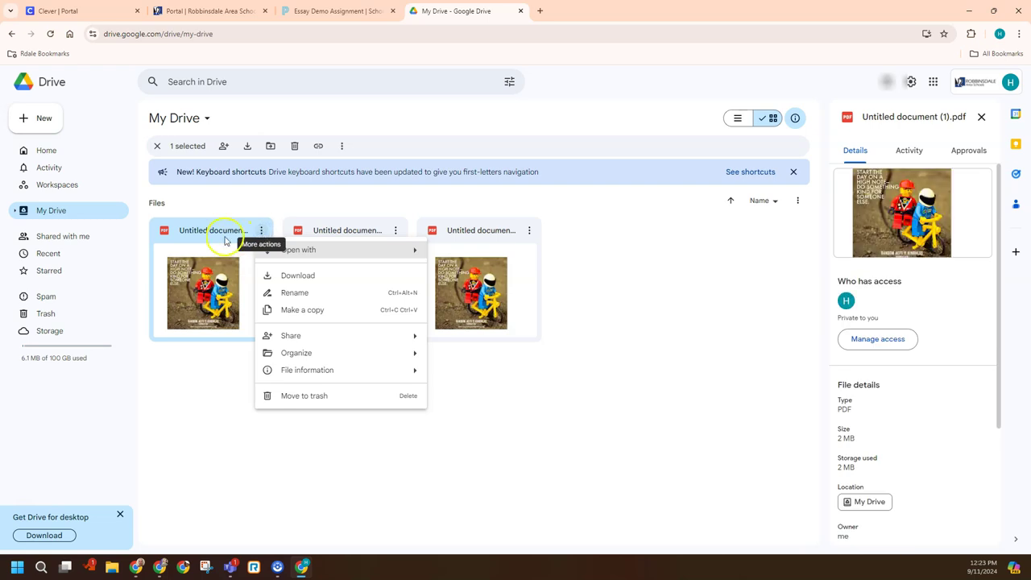
mouse_move(294, 343)
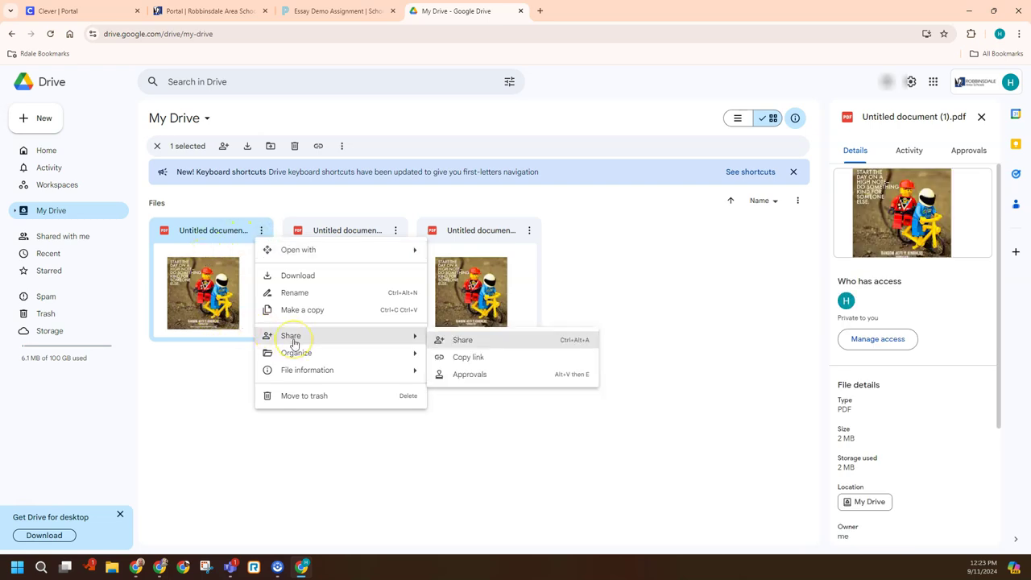
click(459, 340)
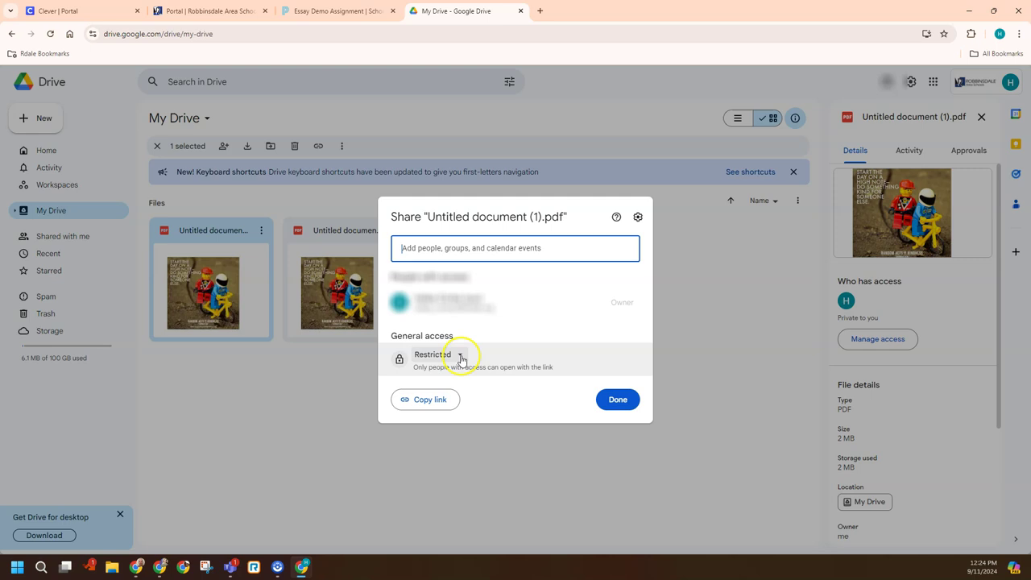
click(459, 357)
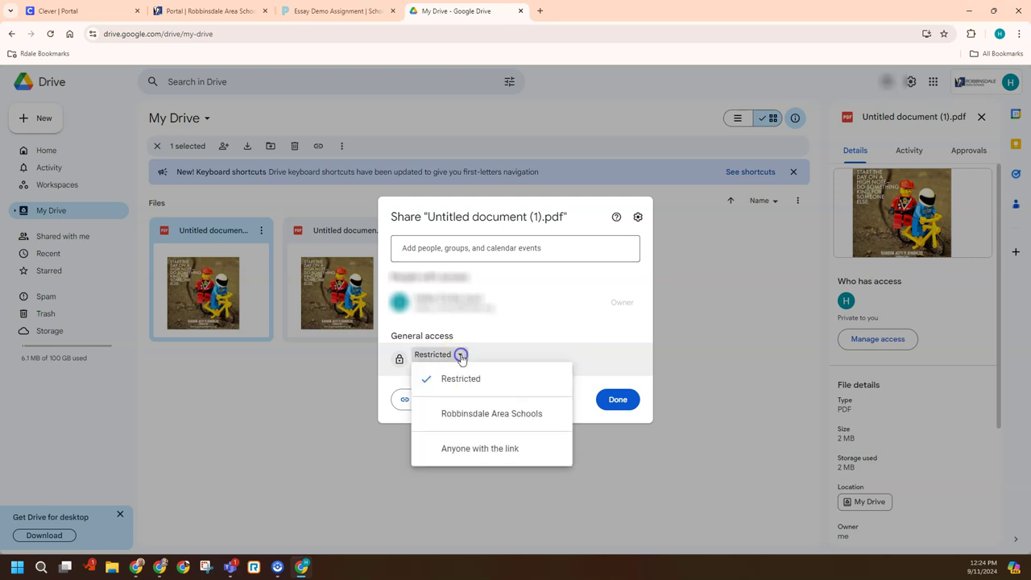
click(440, 414)
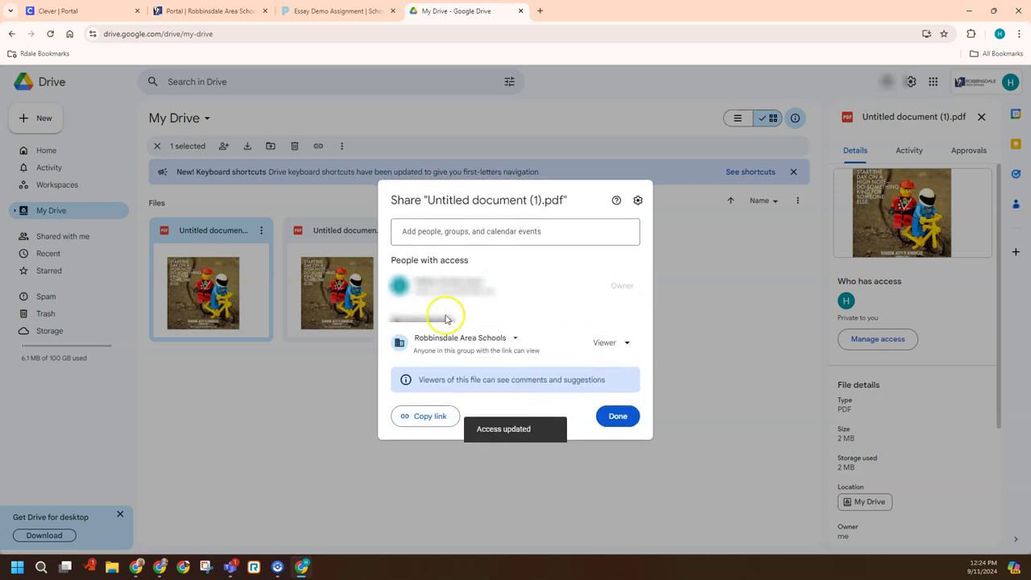
click(434, 415)
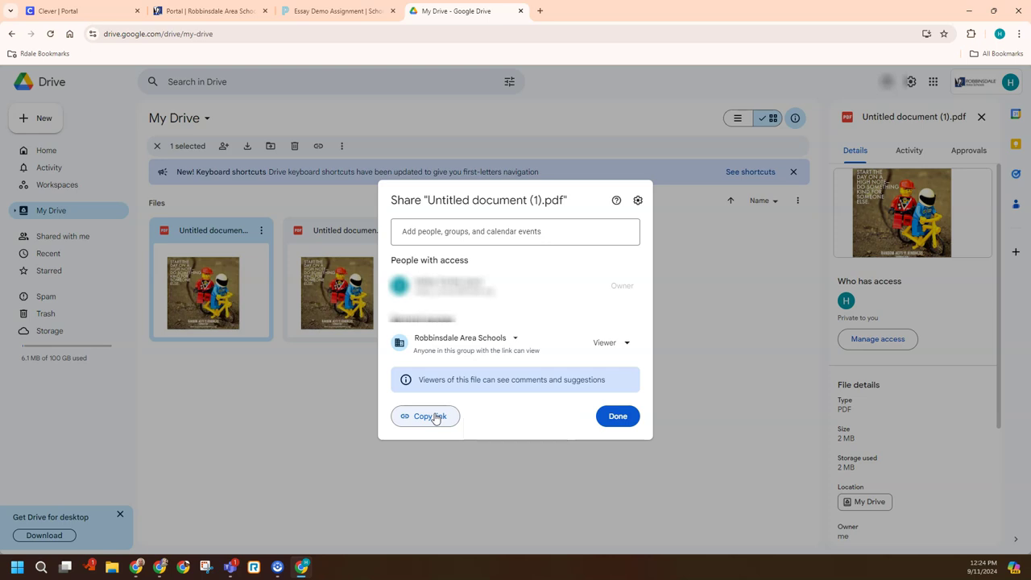
In Schoology, re-submit the Essay Demo Assignment as a created text containing the copied Drive link, displayed as "my assignment" and opening in a new tab.
click(323, 13)
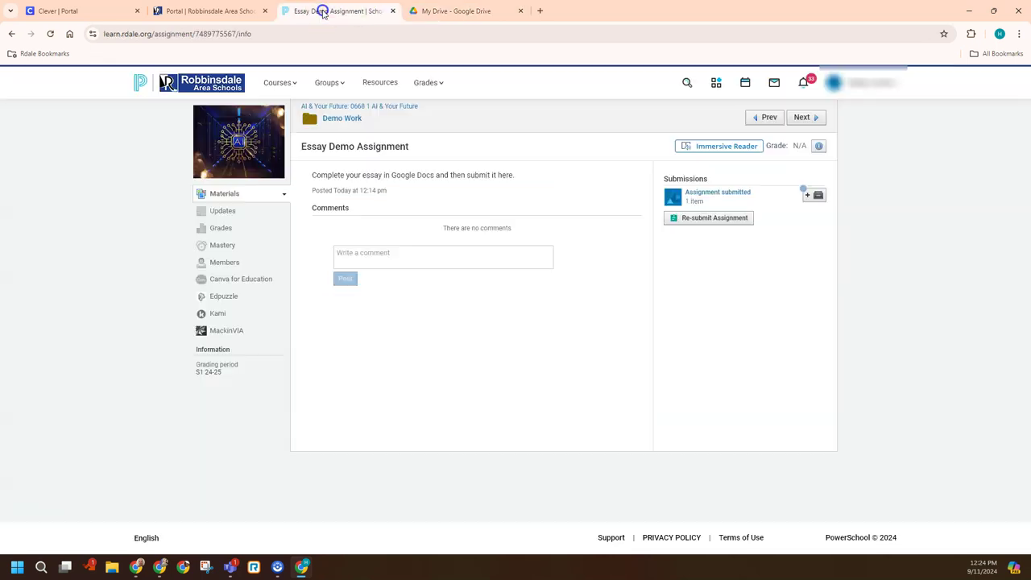
click(707, 218)
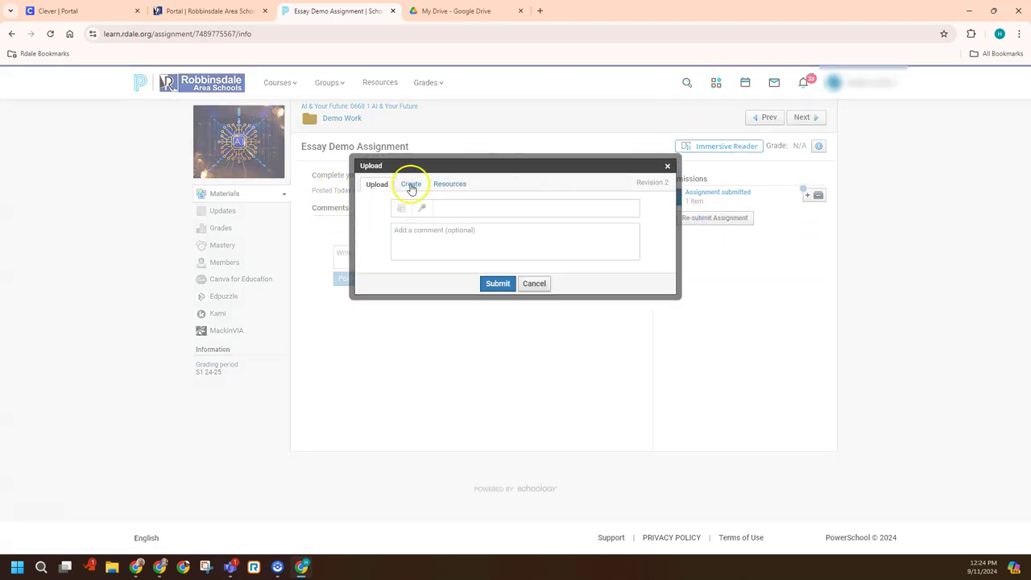
click(410, 185)
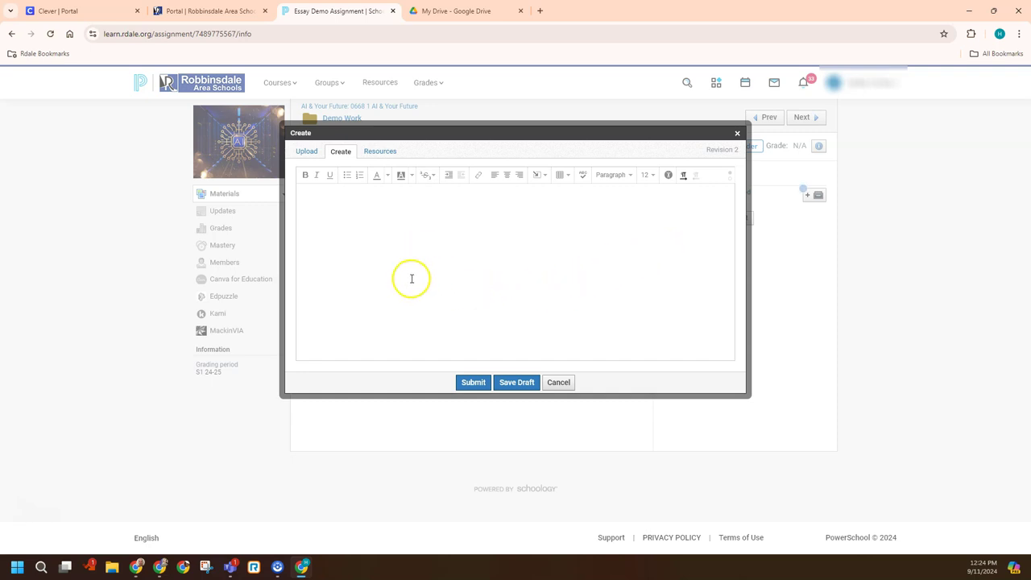
click(477, 177)
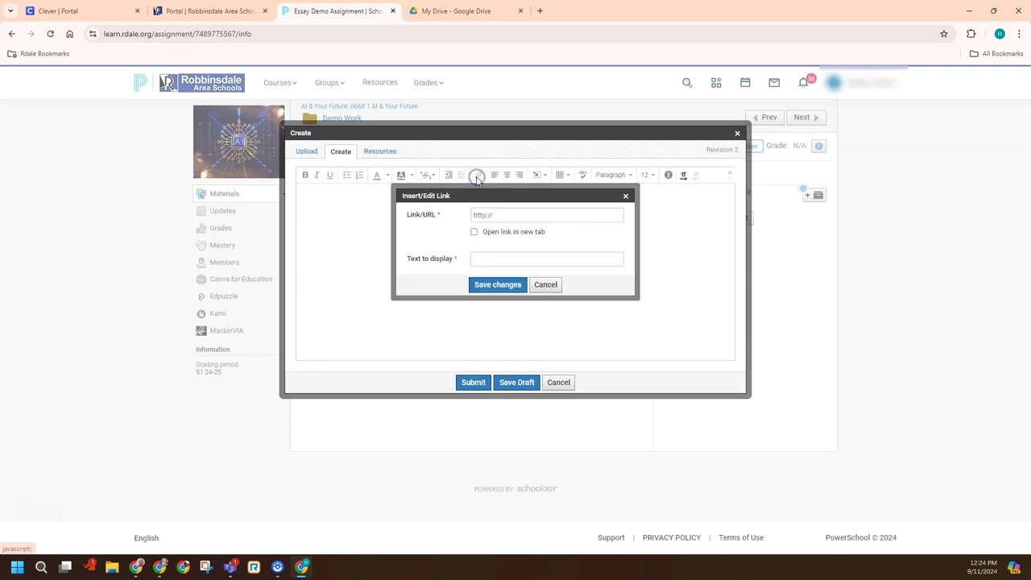
click(492, 215)
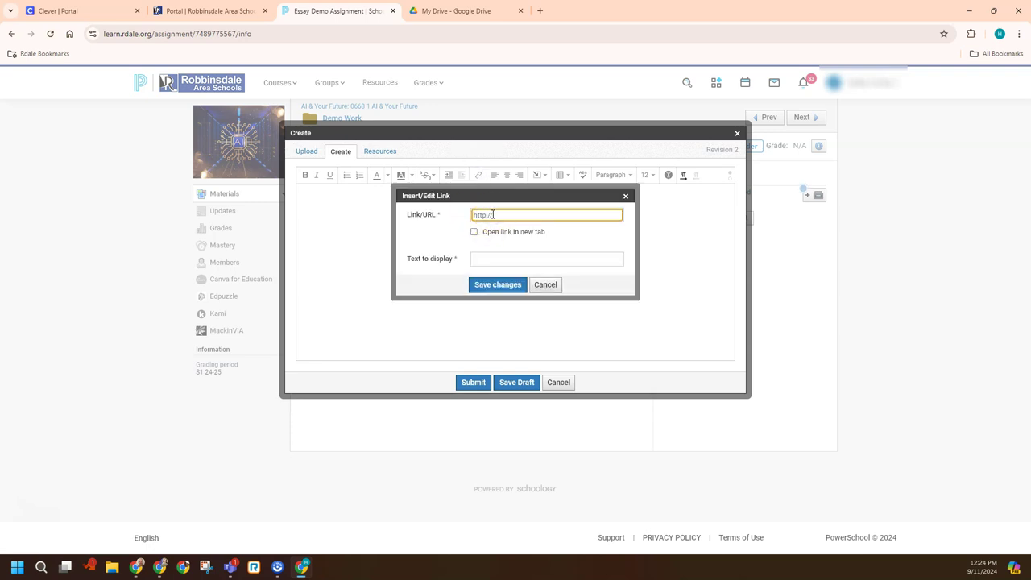
key(ctrl+v)
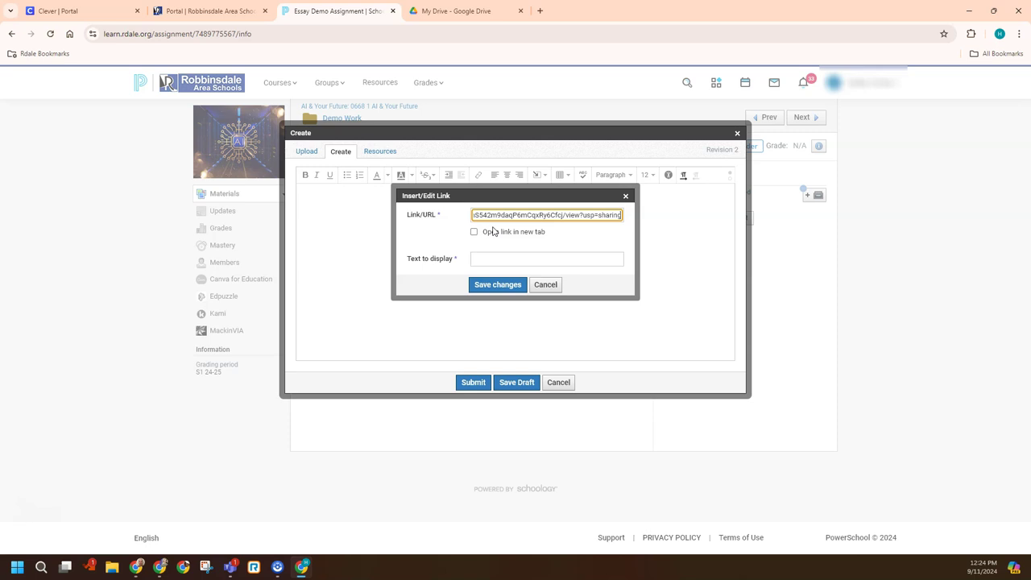
click(474, 232)
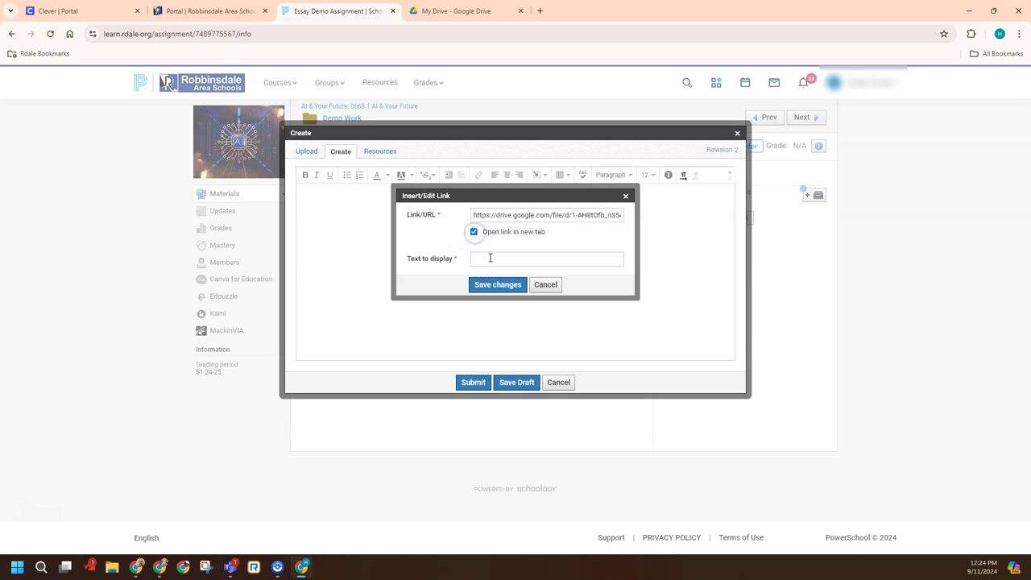
click(490, 258)
click(499, 286)
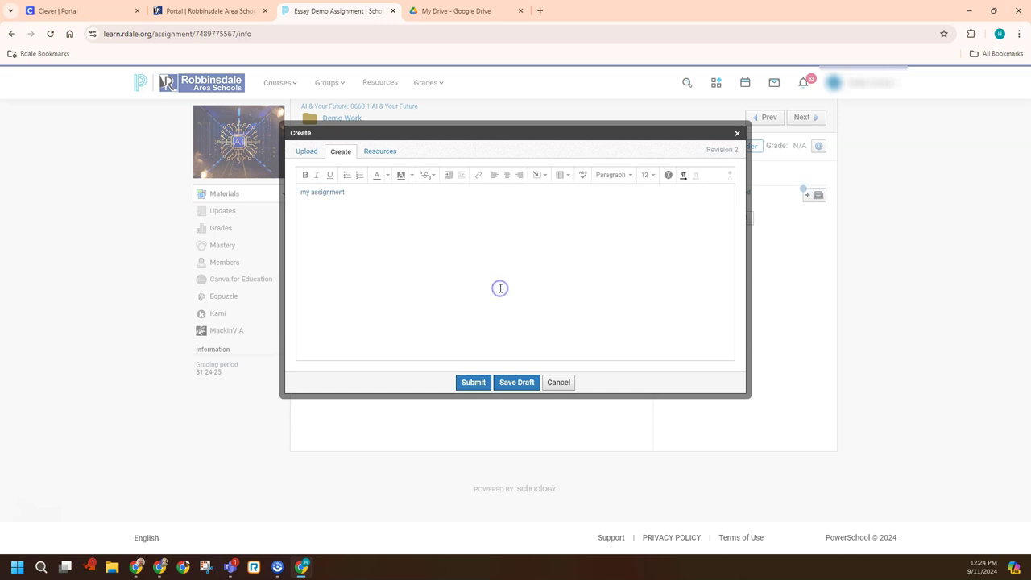
click(468, 382)
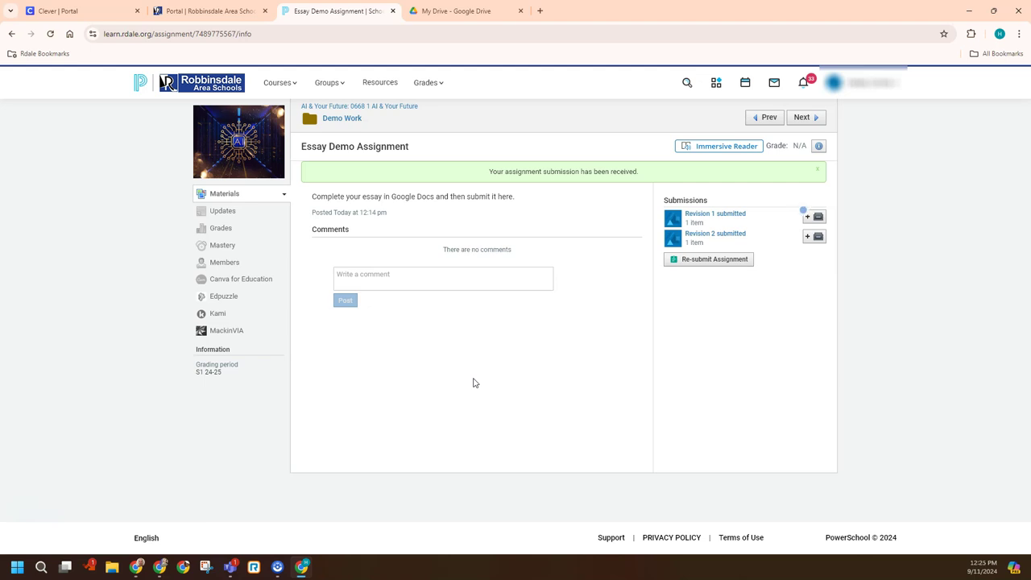
Open the student's own document in the Google Drive Assignment Demo from the Demo Work folder.
click(339, 118)
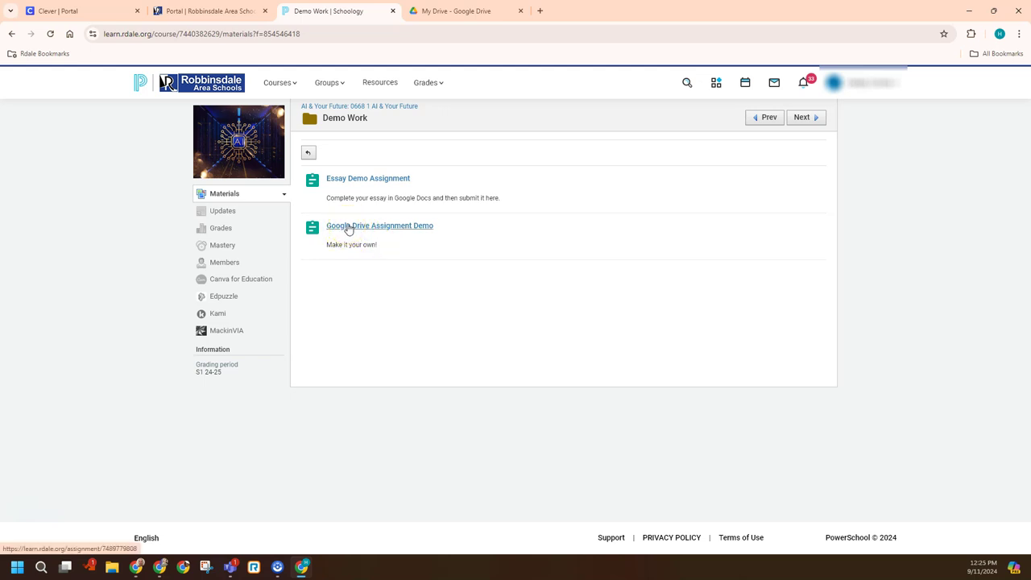
click(349, 230)
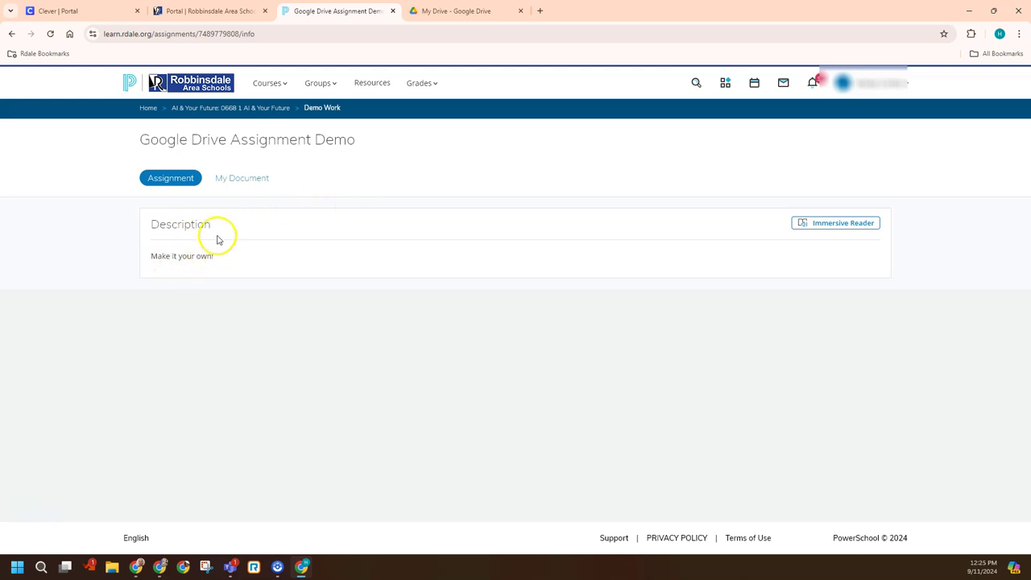
click(245, 180)
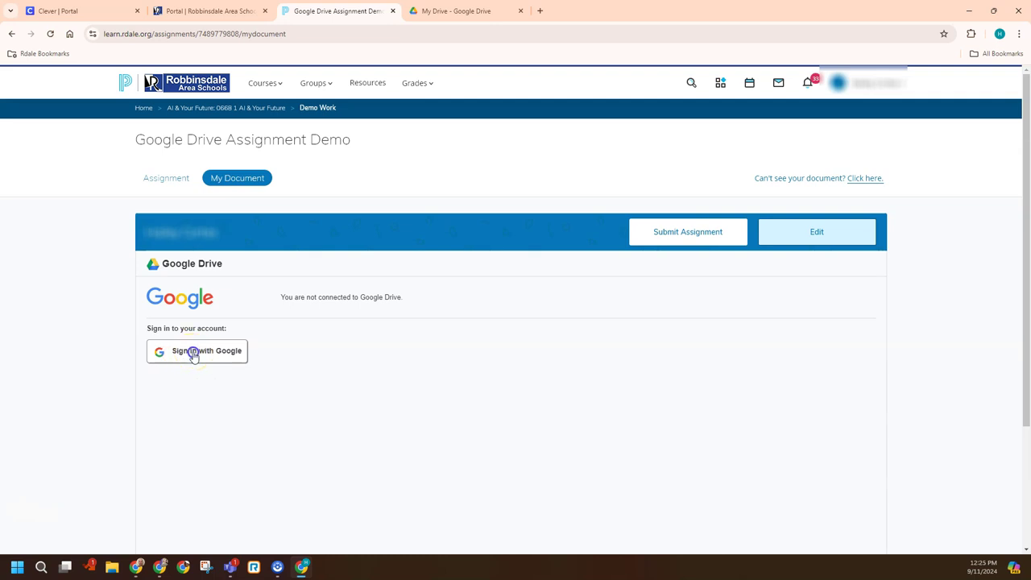
Connect the assignment to Google Drive by signing in with the student's Google account and allowing Schoology access to the Drive files.
click(193, 352)
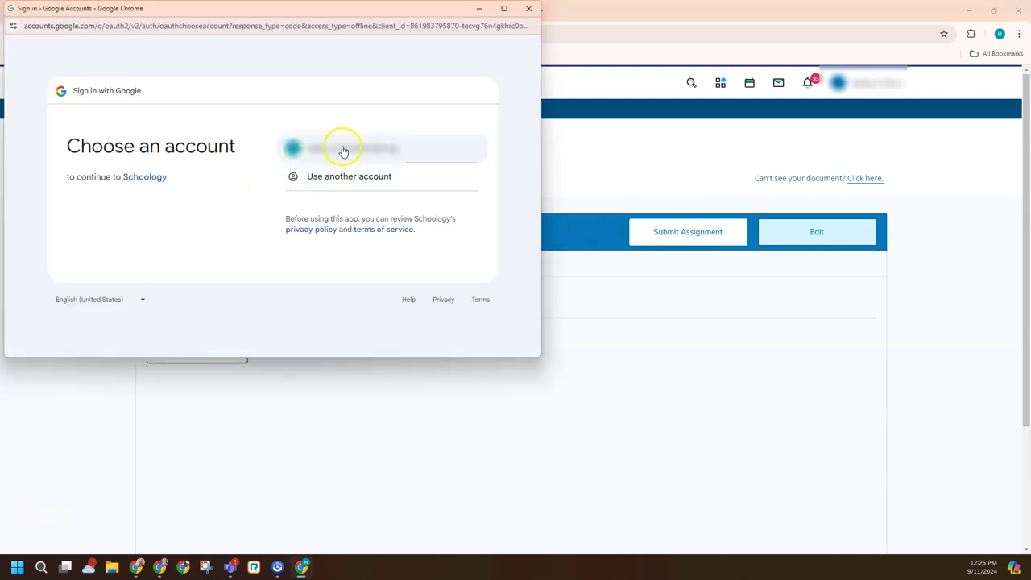
click(342, 150)
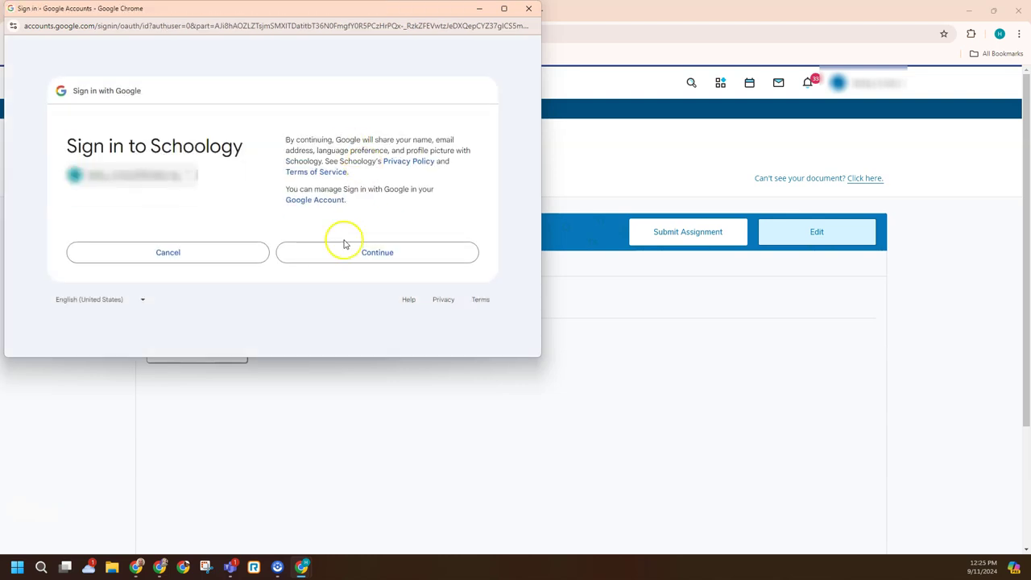
click(345, 245)
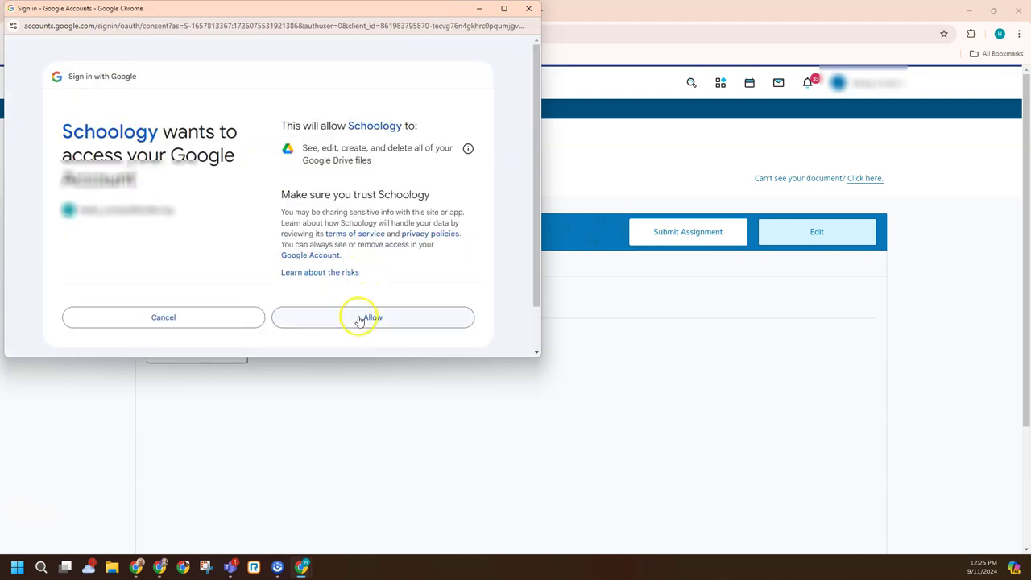
click(360, 319)
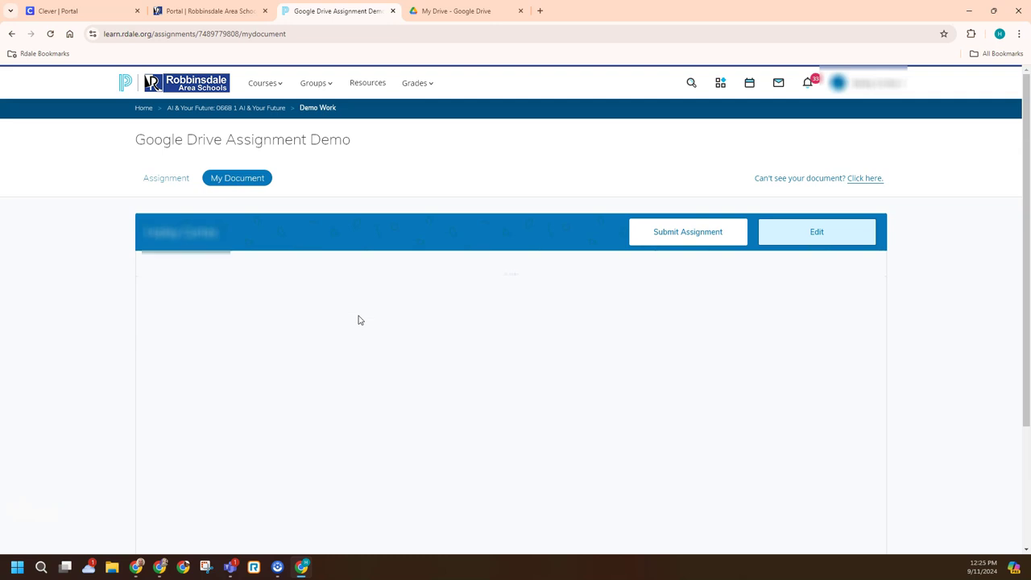
click(359, 318)
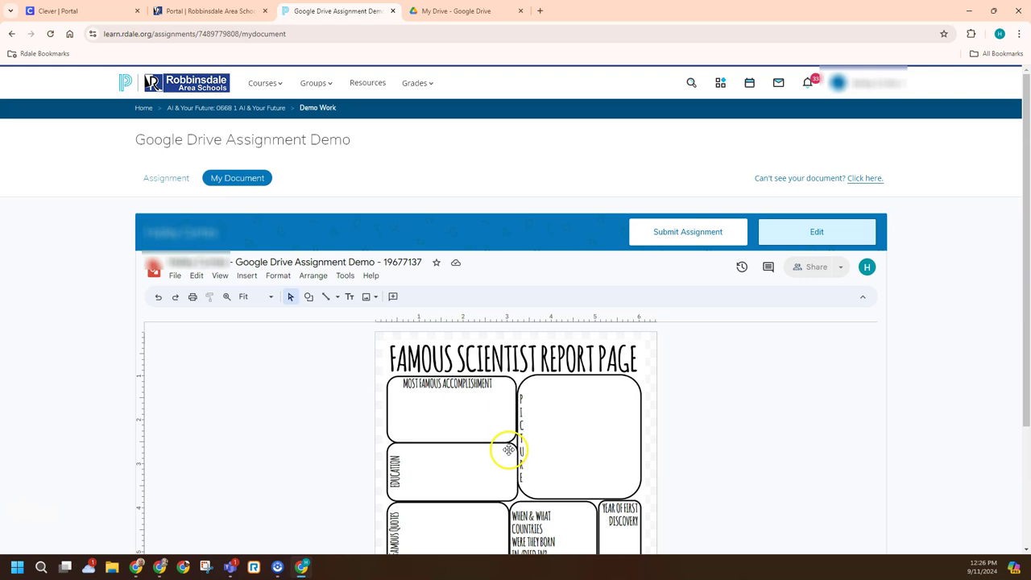
Use the help link for a document that cannot be seen, then reconnect the student's Google account and allow Schoology access again.
click(849, 181)
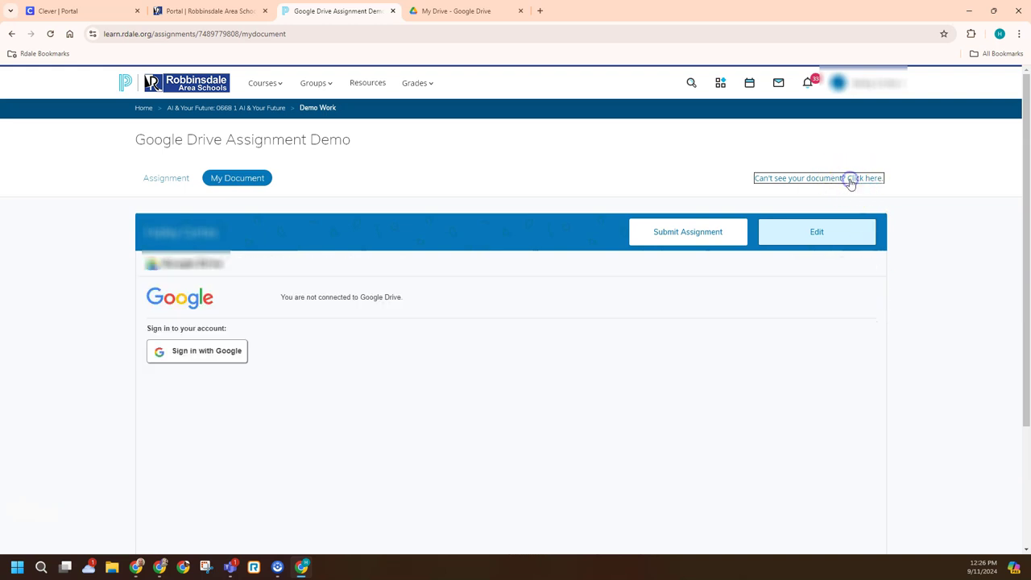
click(202, 350)
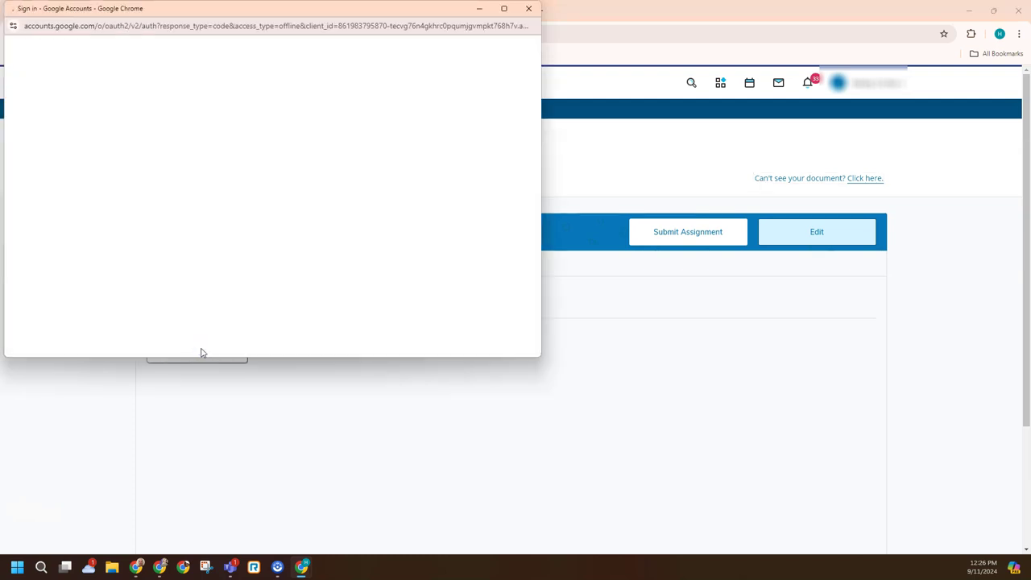
click(326, 153)
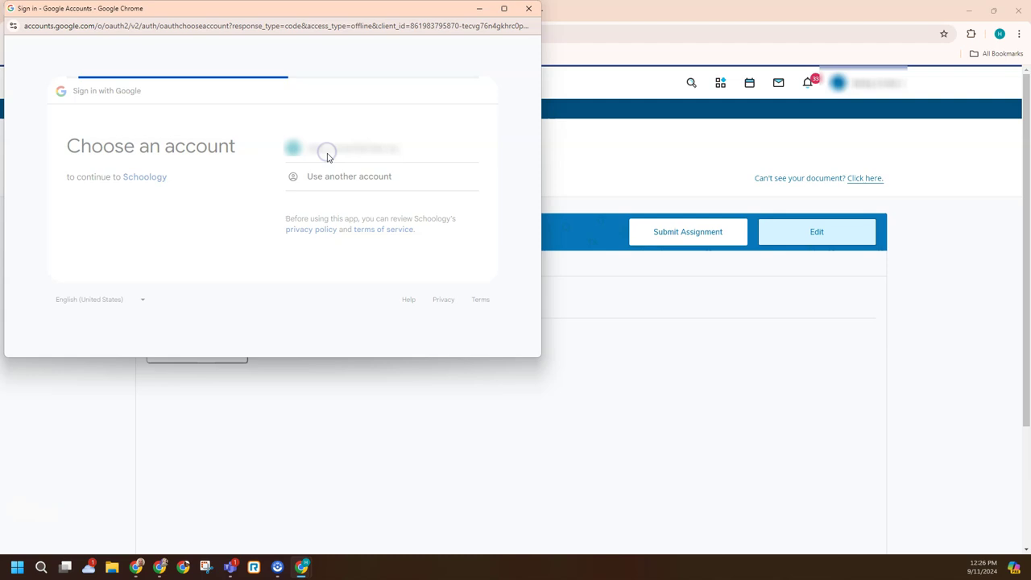
click(352, 249)
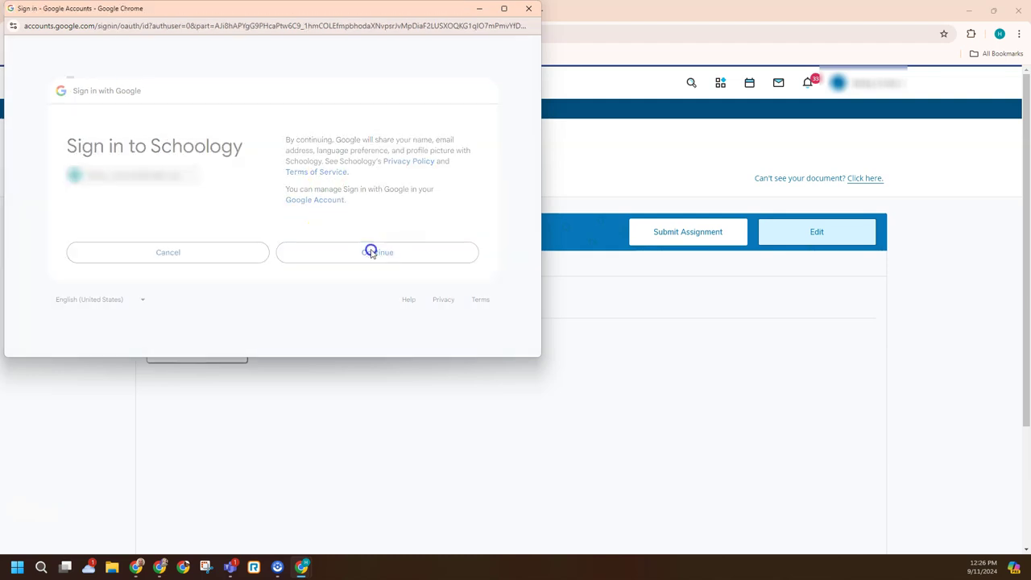
click(346, 315)
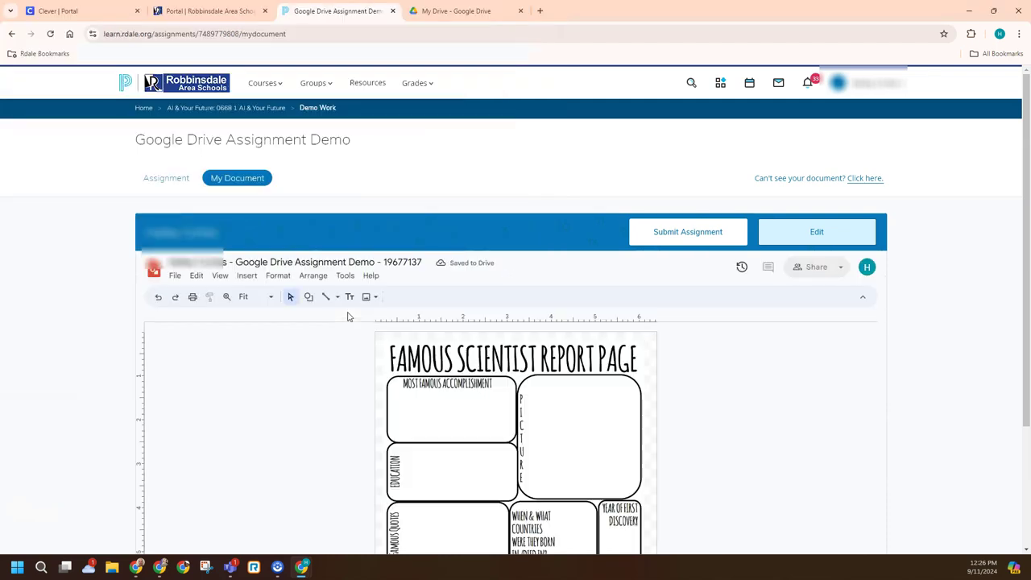
Enter "Hello" in the Most Famous Accomplishment text box of the Famous Scientist Report Page.
click(452, 404)
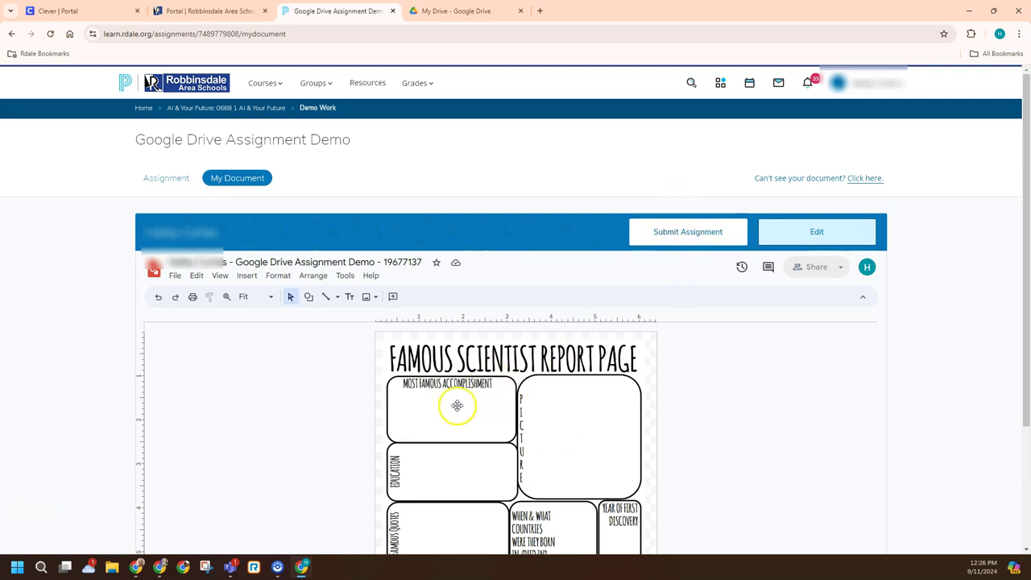
click(472, 419)
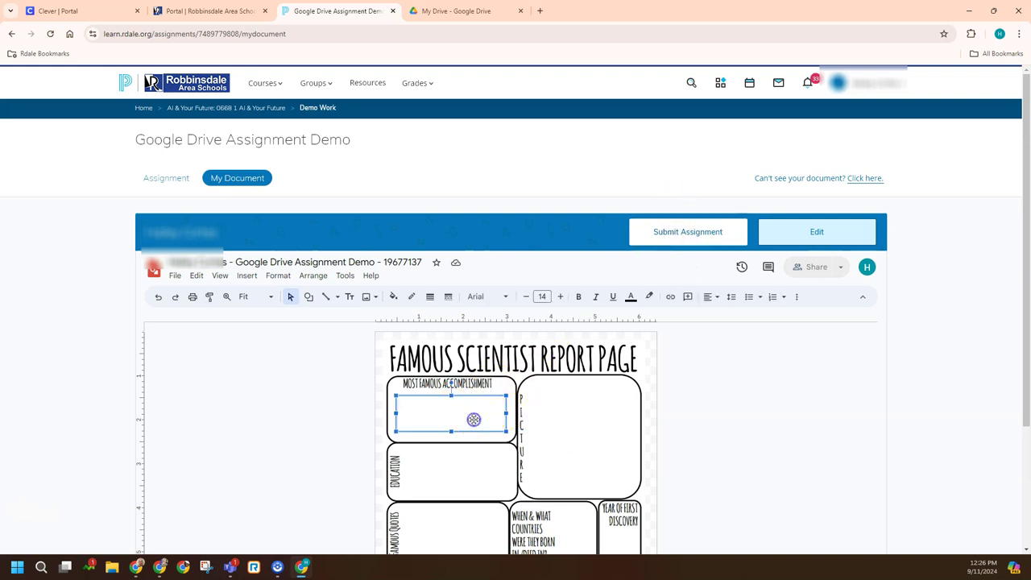
text(Hello)
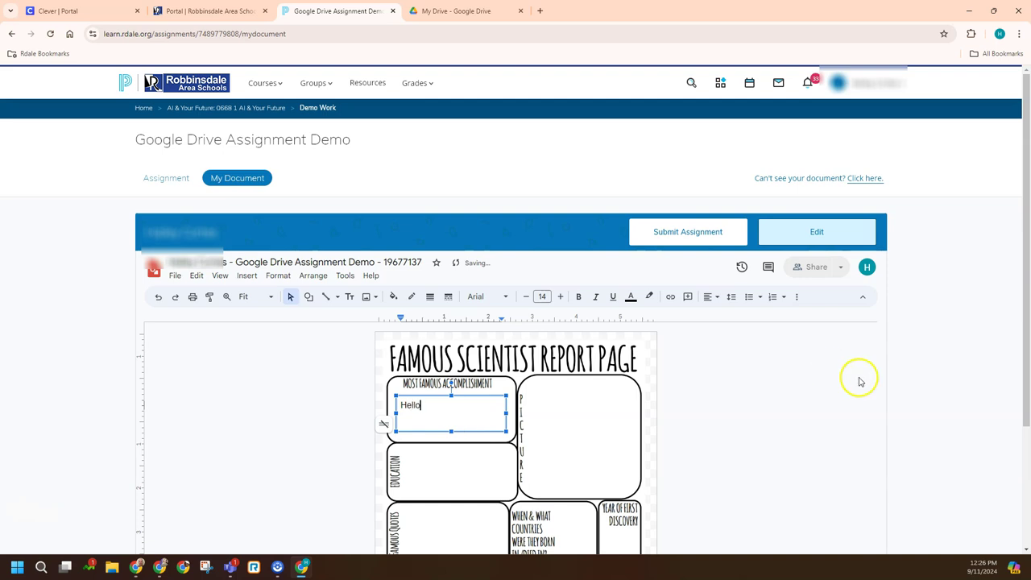
click(859, 379)
Submit the Google Drive Assignment Demo, confirm the submission, and return to the Robbinsdale Area Schools Students portal.
click(699, 239)
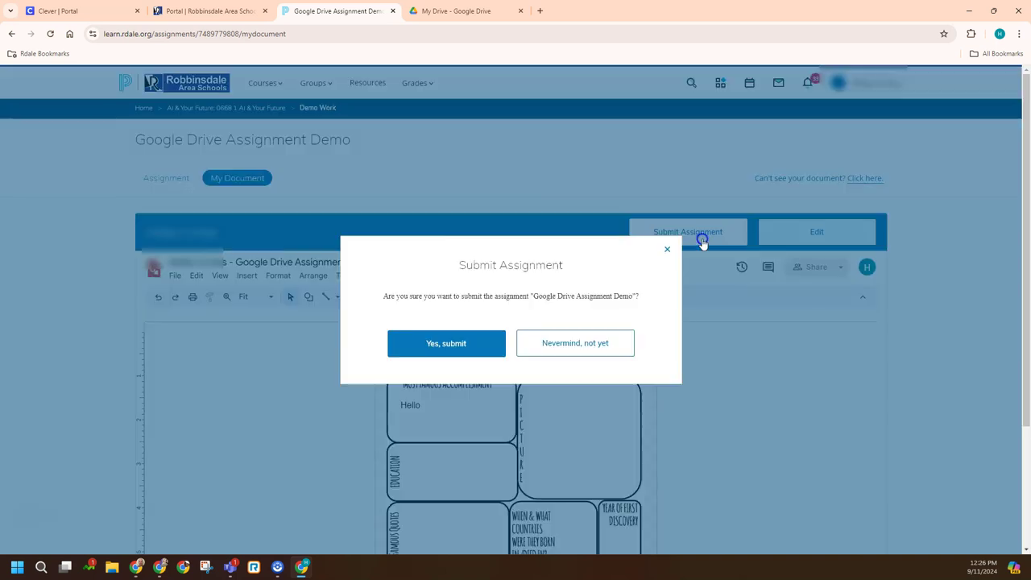
click(470, 346)
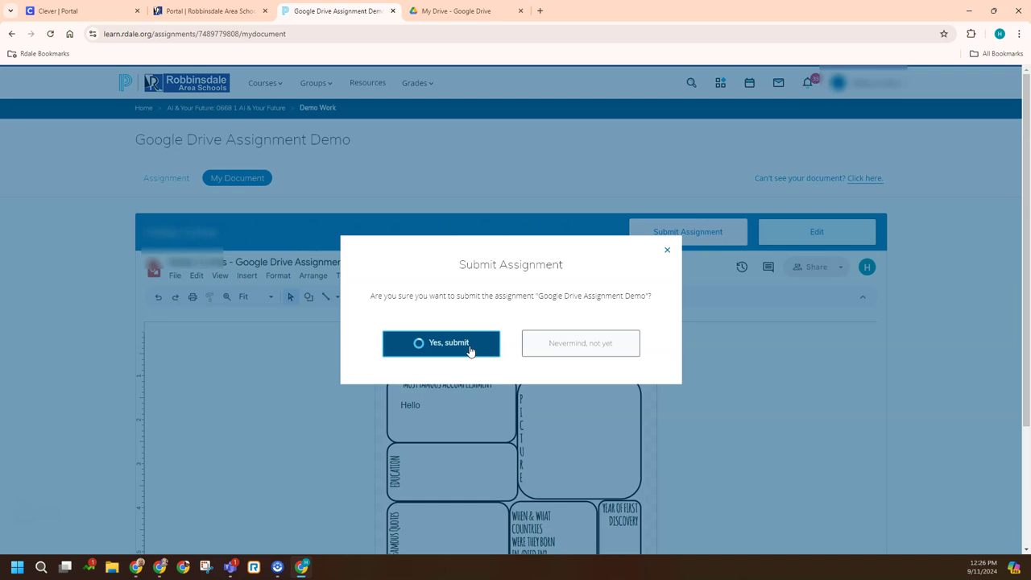
click(507, 408)
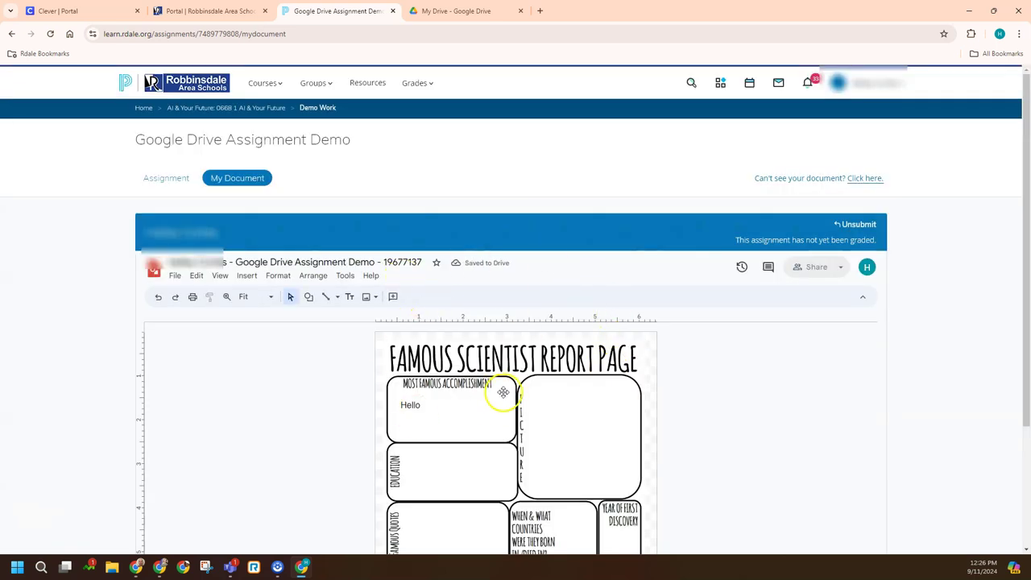
click(216, 11)
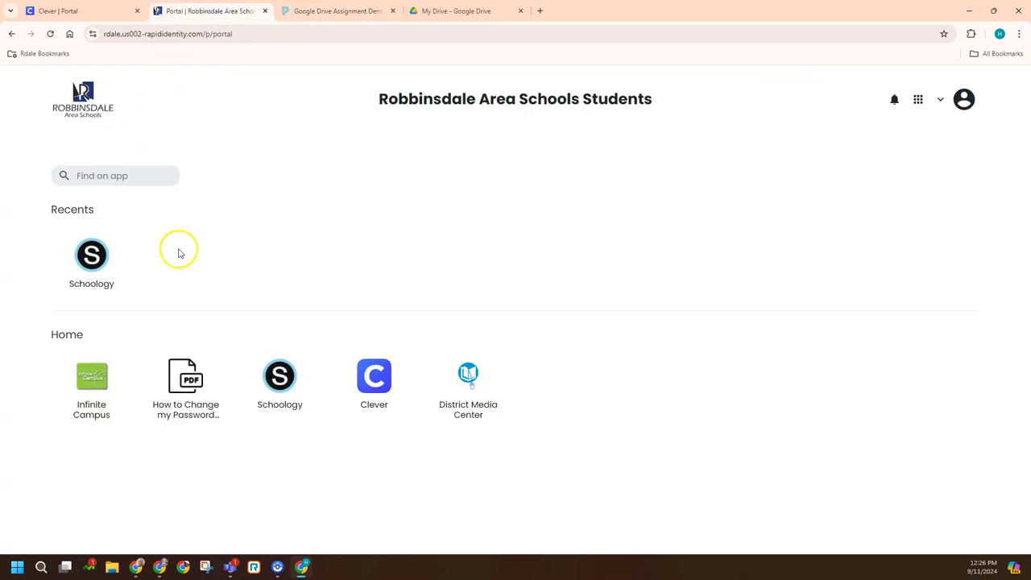